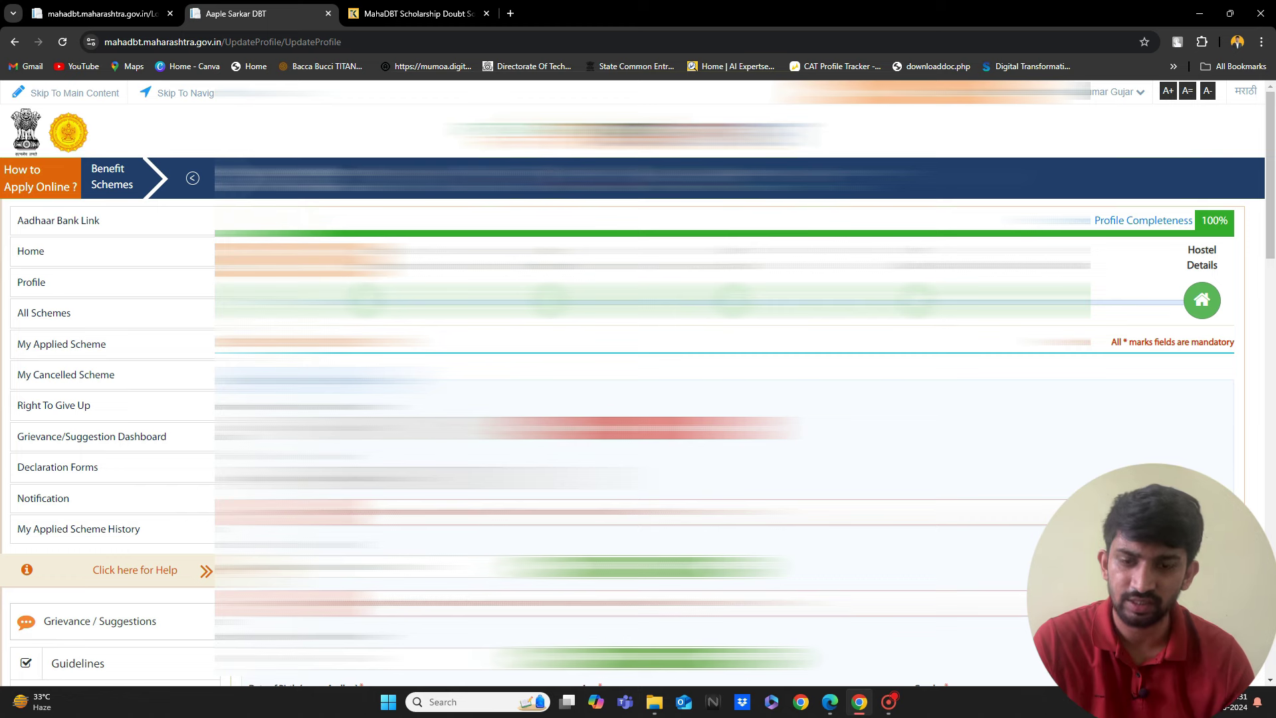
Go through the profile's Address Information and Other Information sections and open the Current Course section.
click(542, 292)
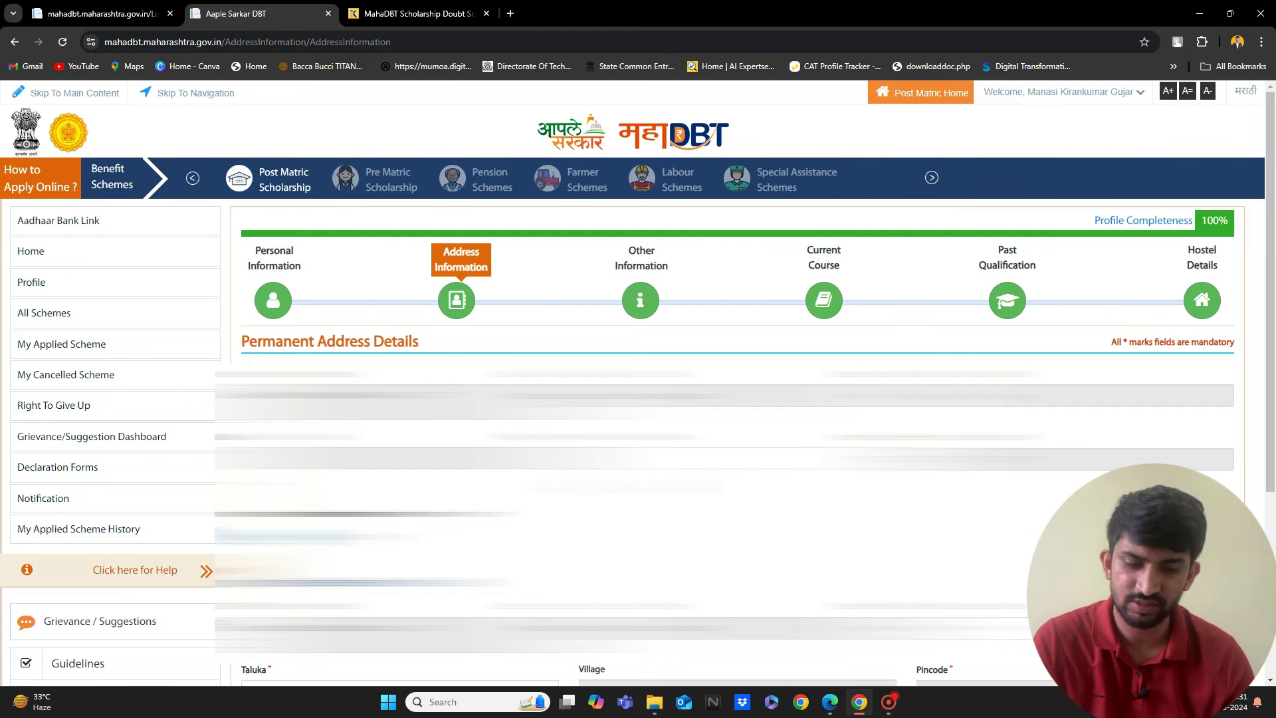
click(636, 294)
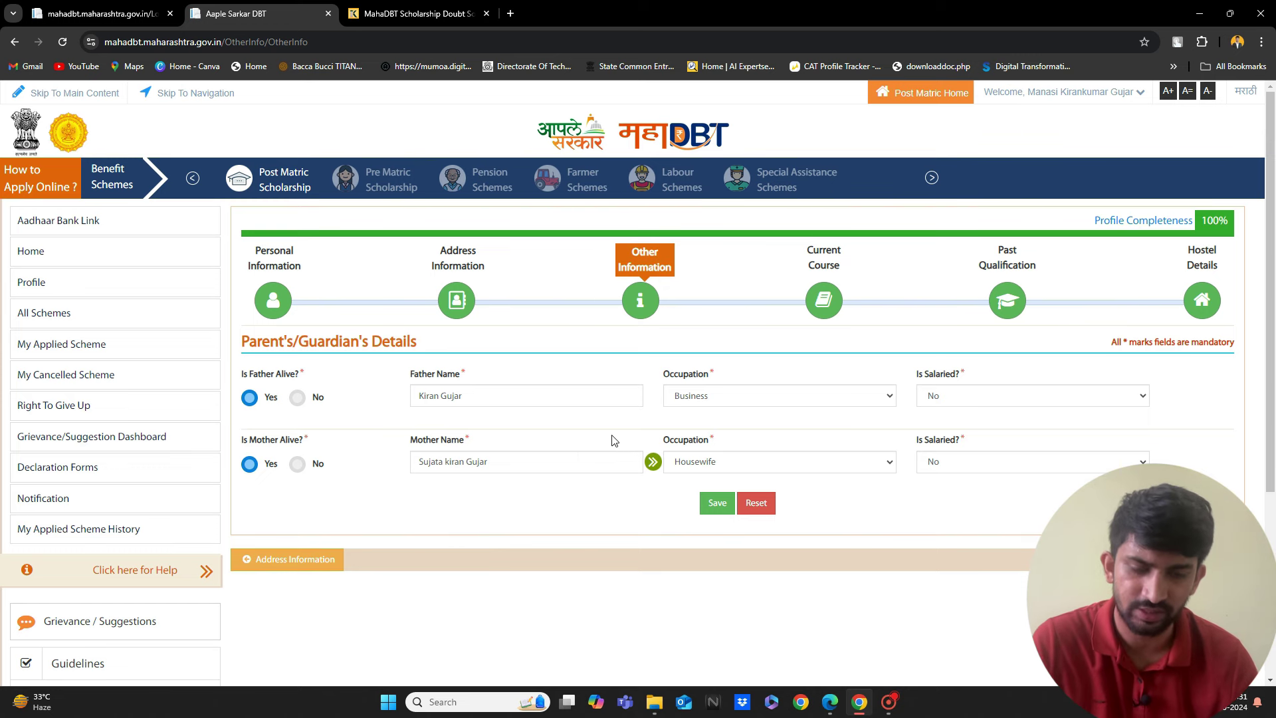
click(817, 302)
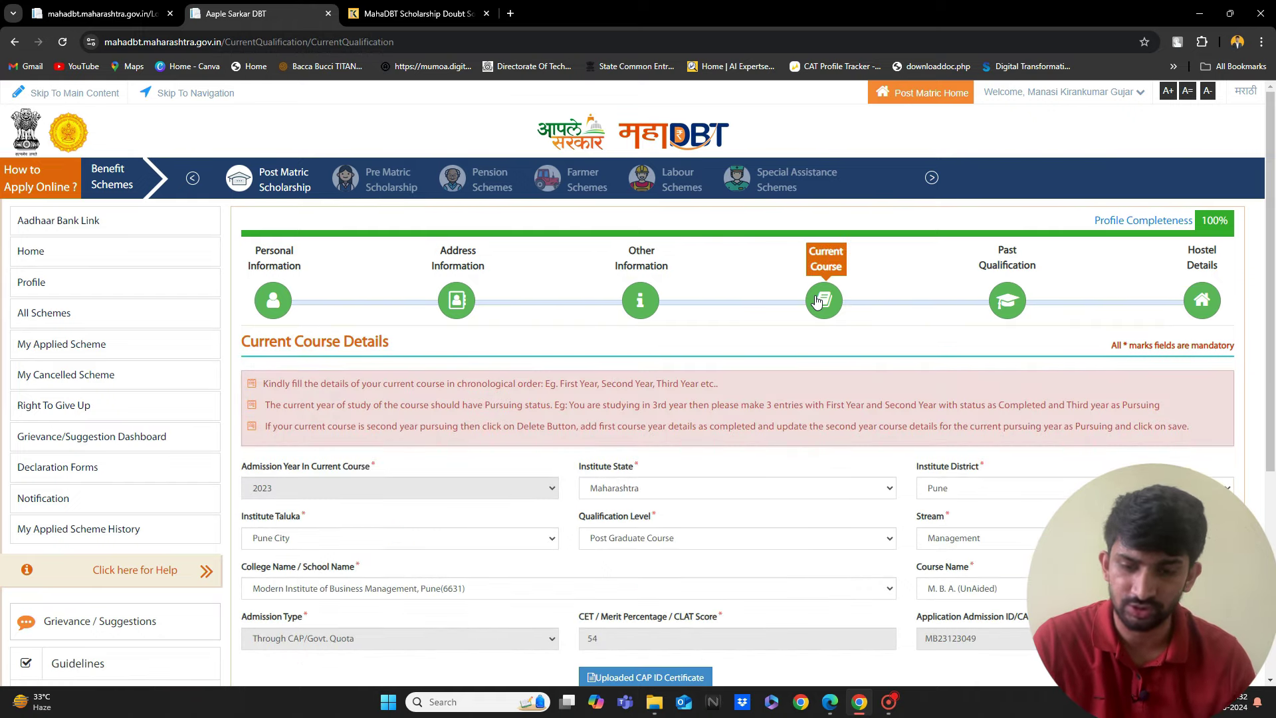
Read the Current Course instructions and look over the form down to the saved course entry.
scroll(817, 302, up, 2)
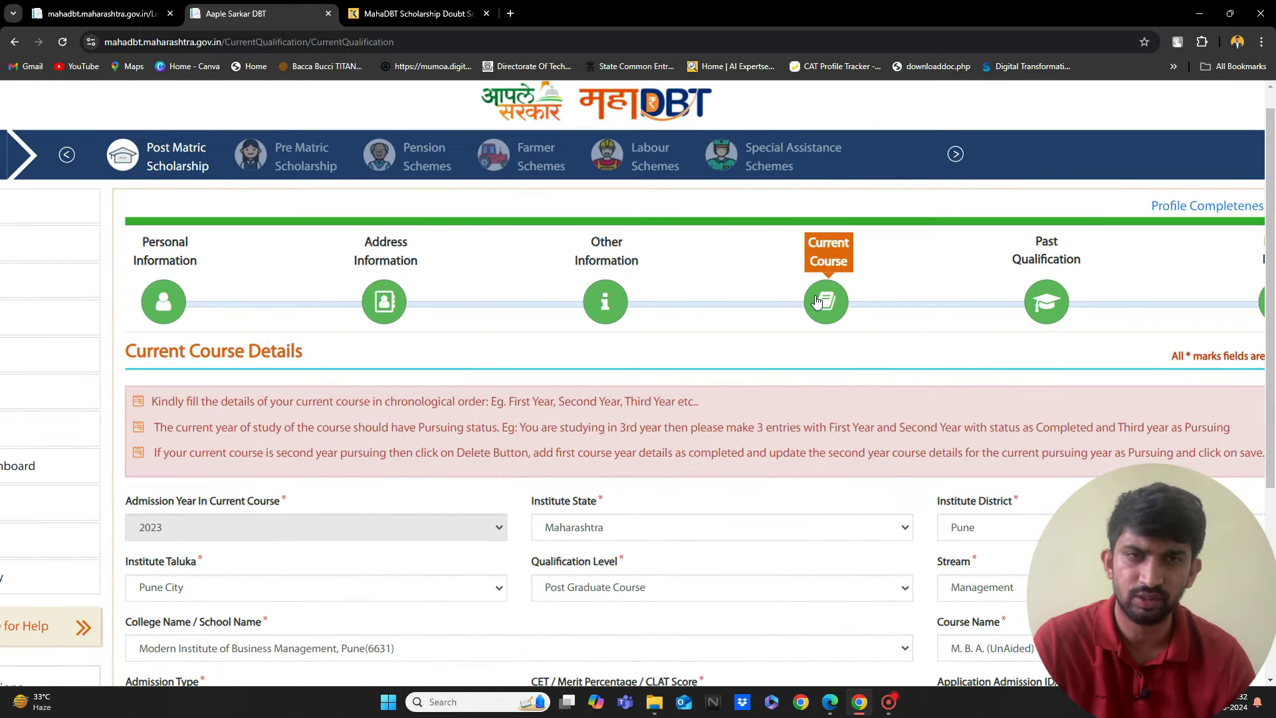
scroll(817, 303, right, 1)
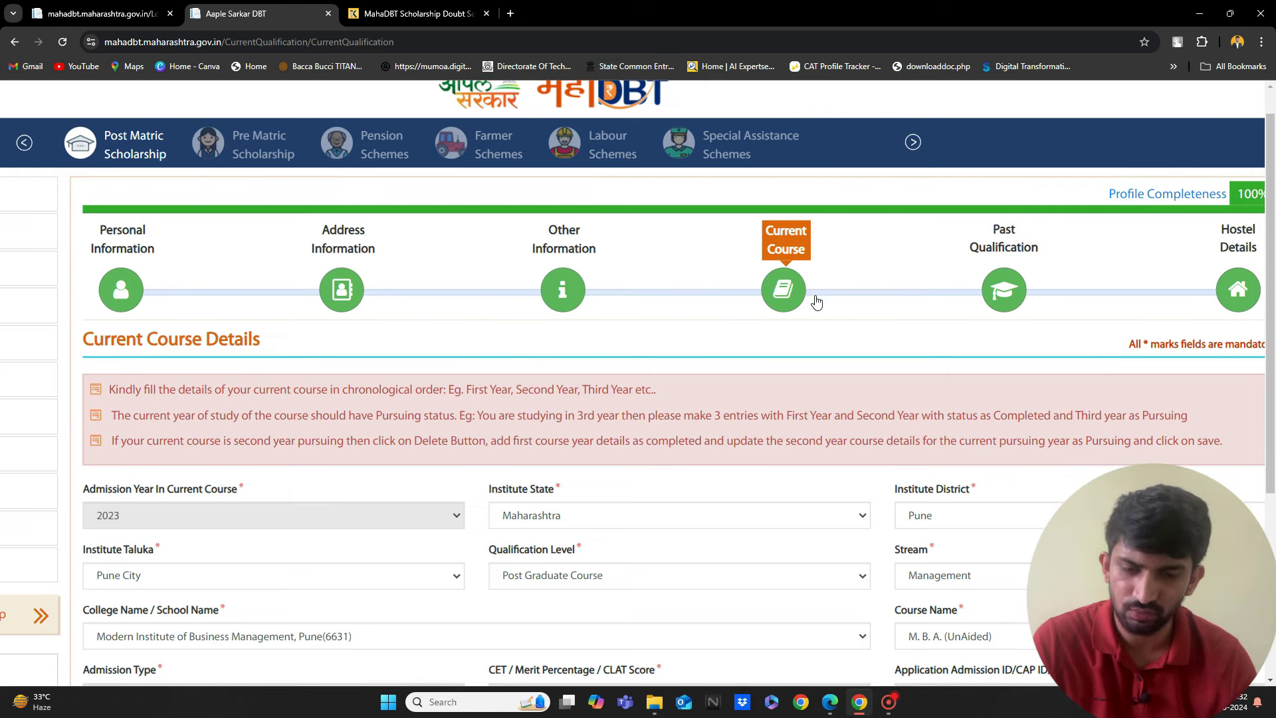
scroll(816, 302, down, 1)
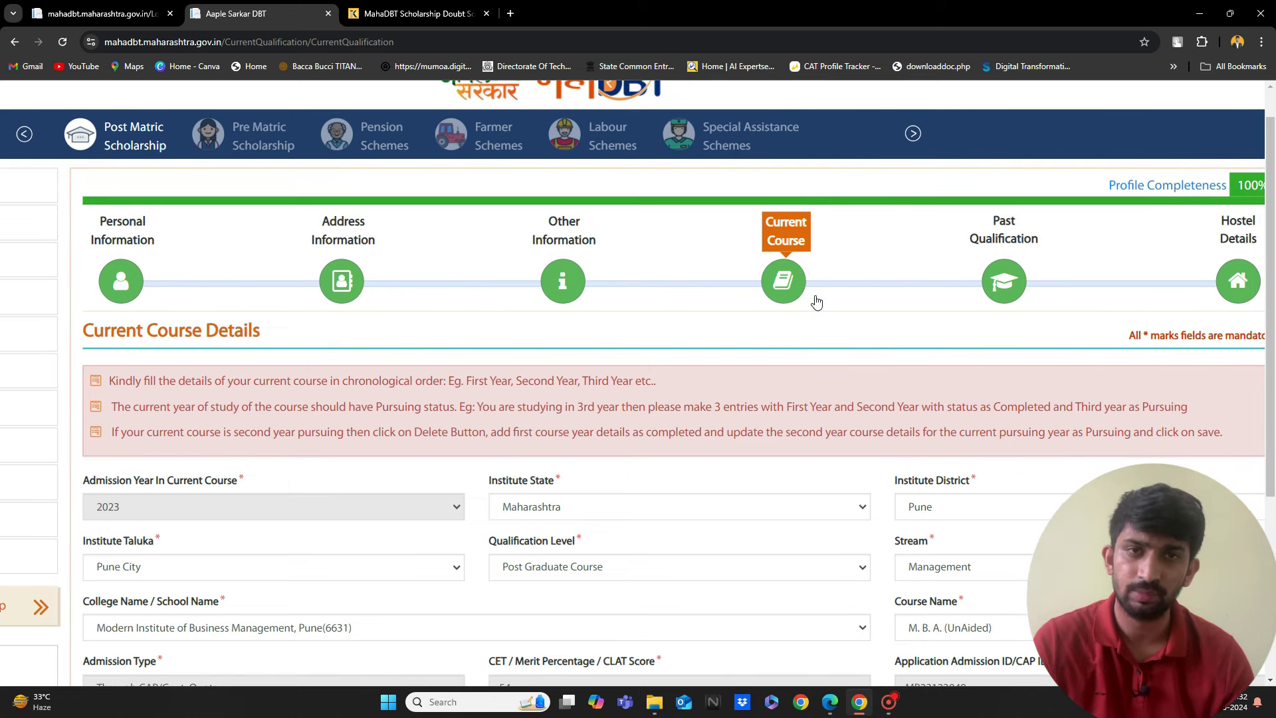
scroll(817, 303, down, 5)
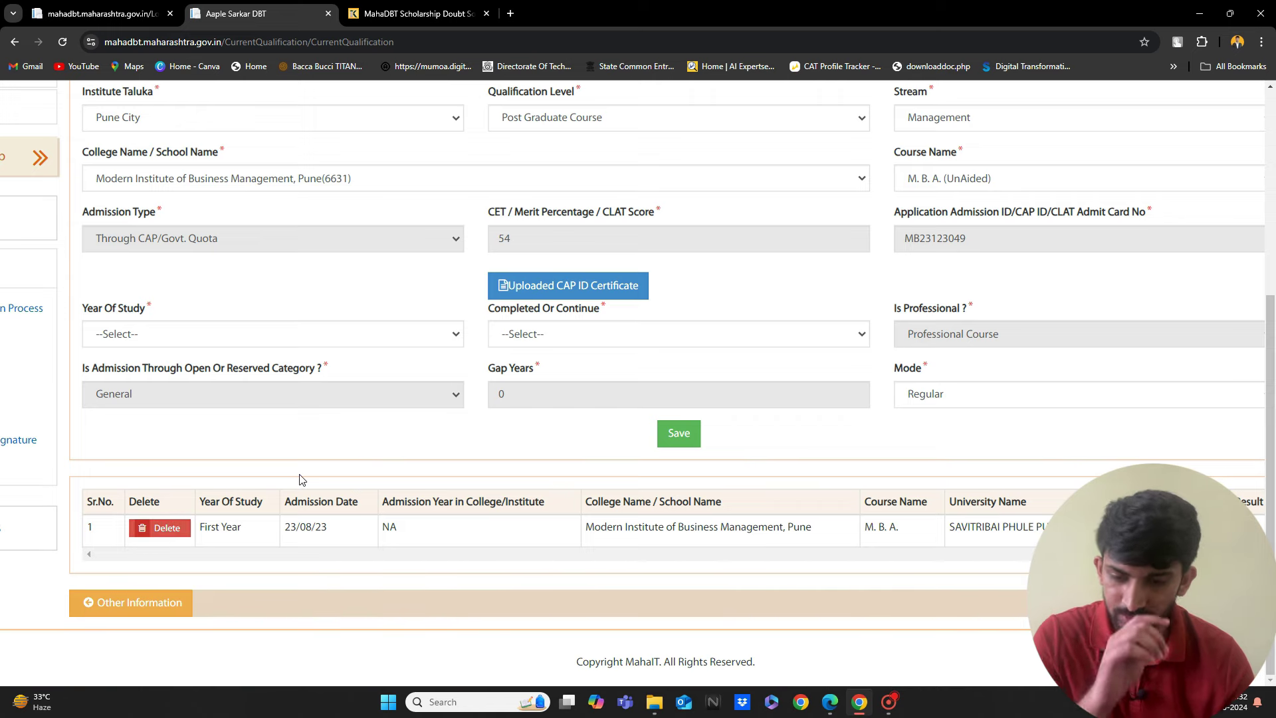
scroll(301, 479, up, 3)
key(super+d)
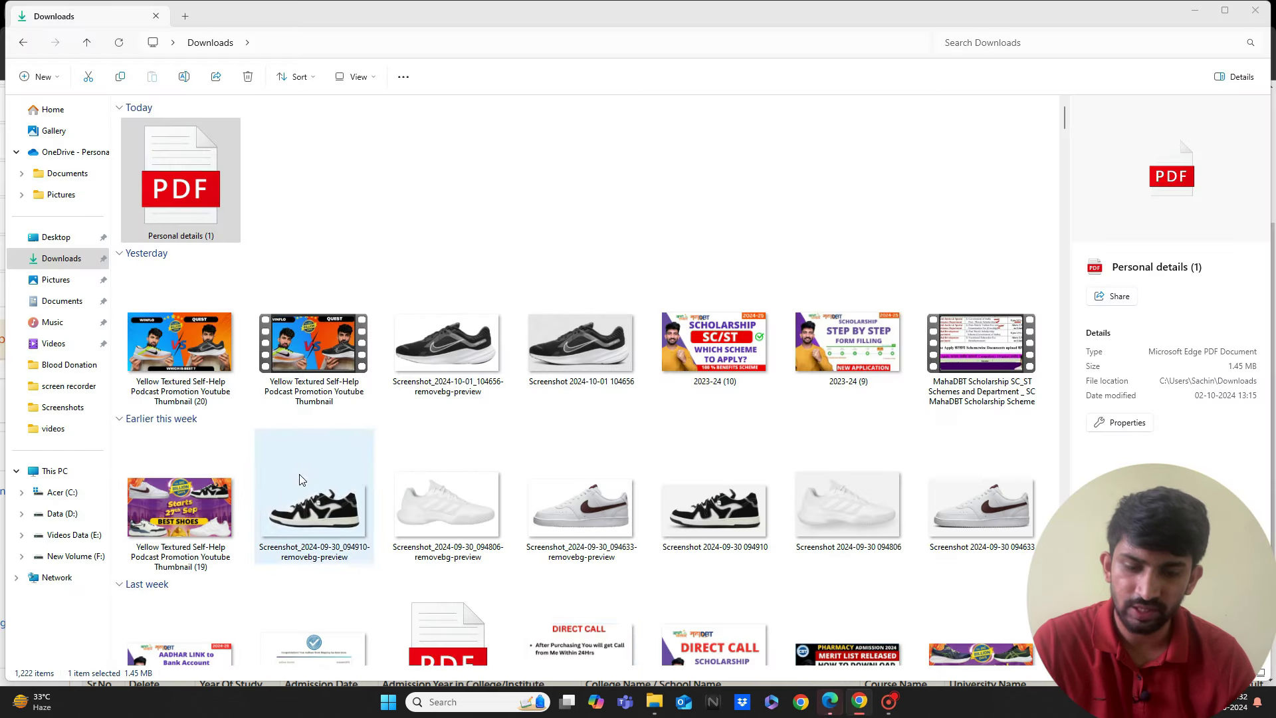
click(654, 701)
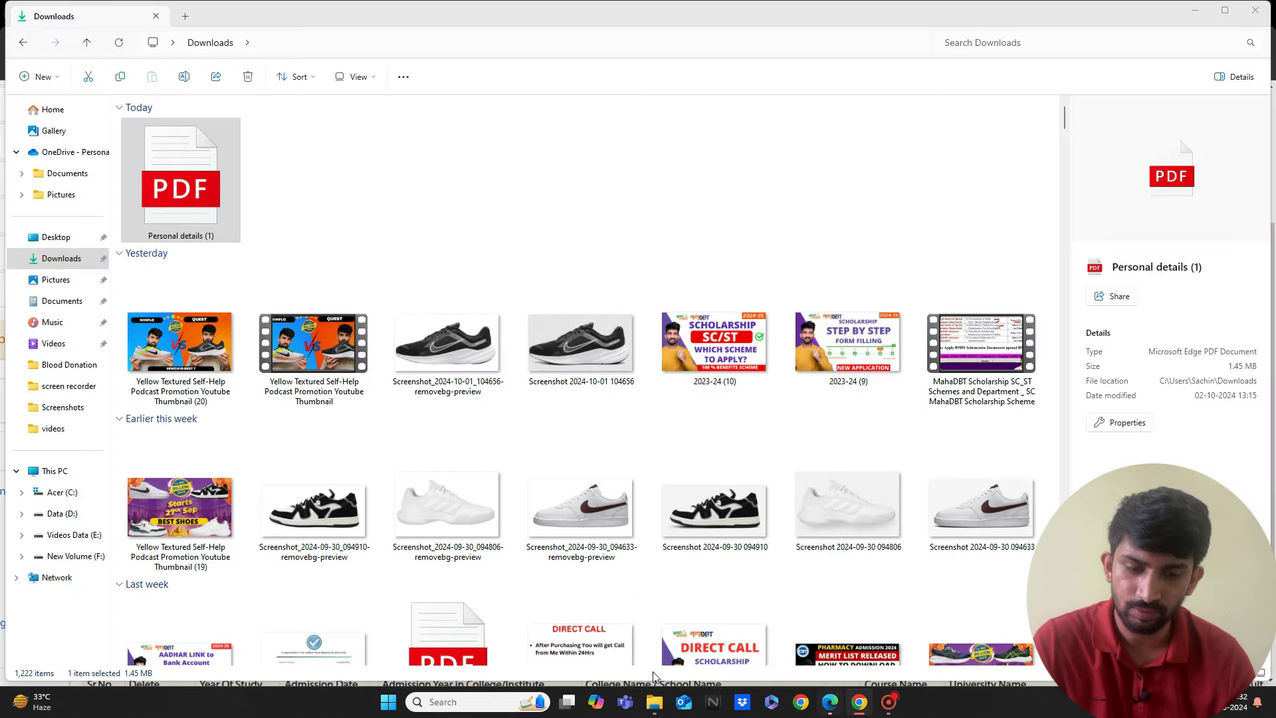
click(830, 701)
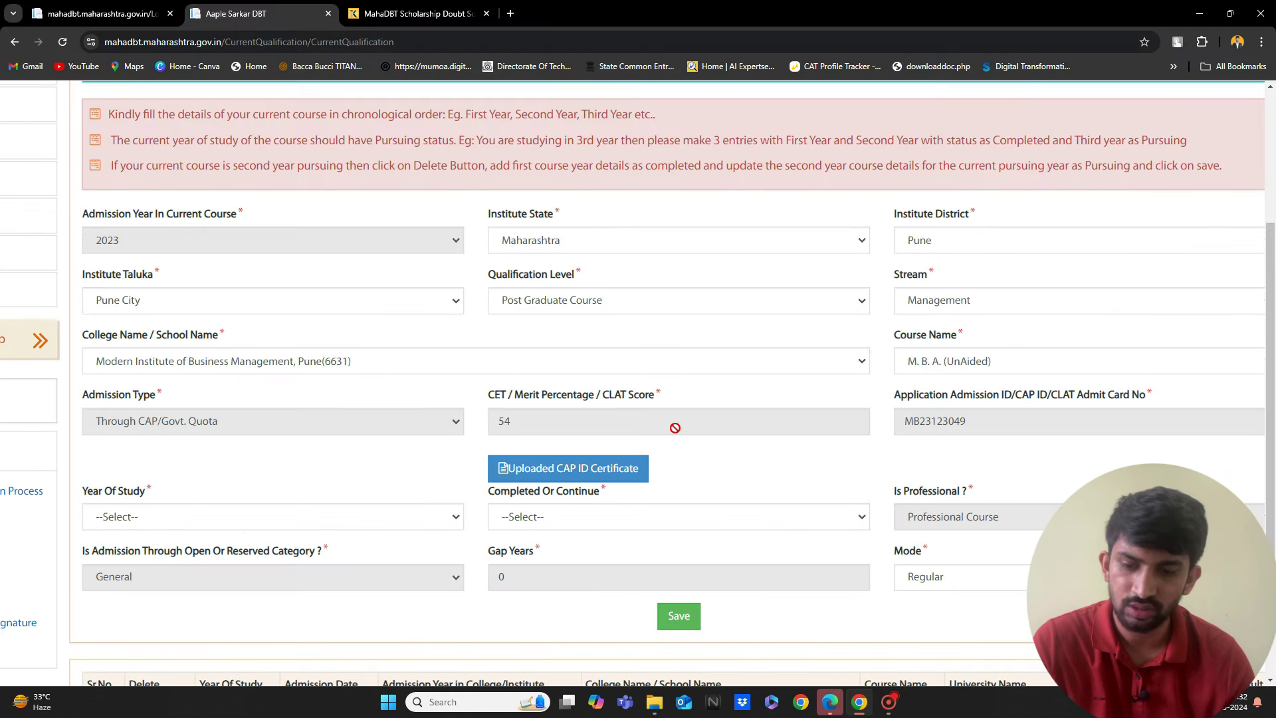
Examine the current course's admission year, institute location, qualification level, stream, college, course name, admission type and CAP details.
scroll(675, 428, down, 3)
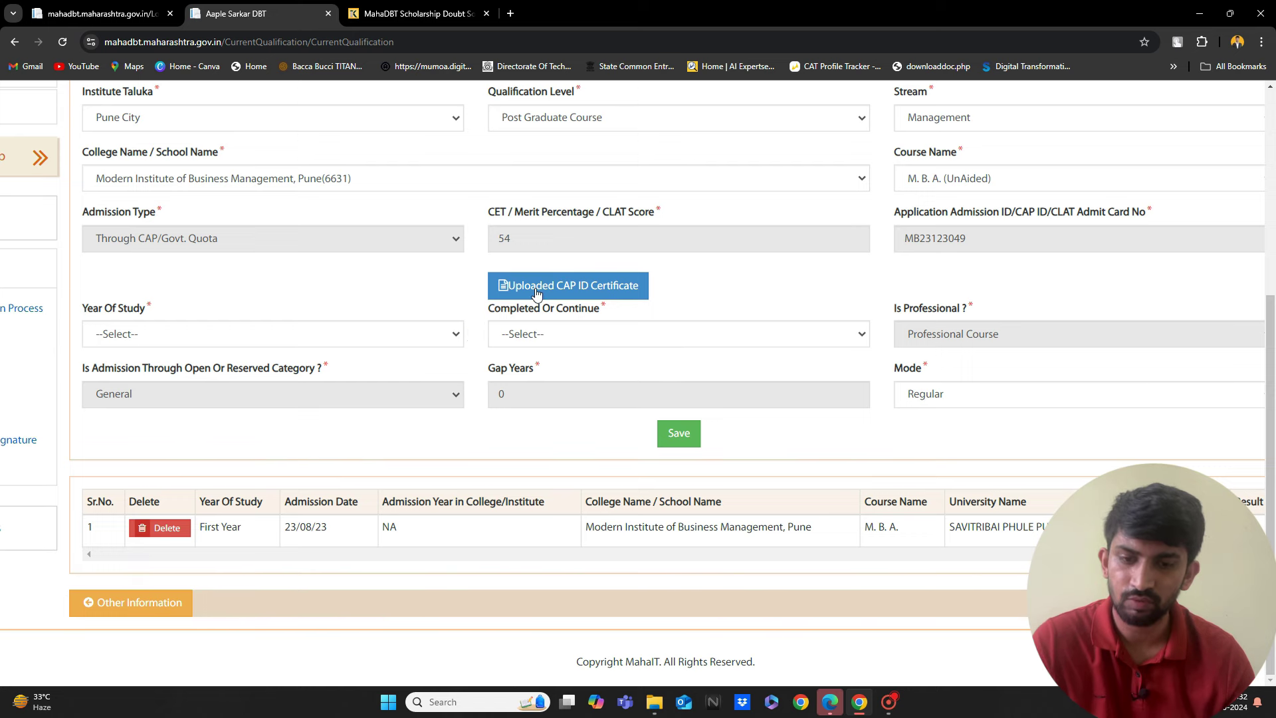
scroll(395, 273, up, 4)
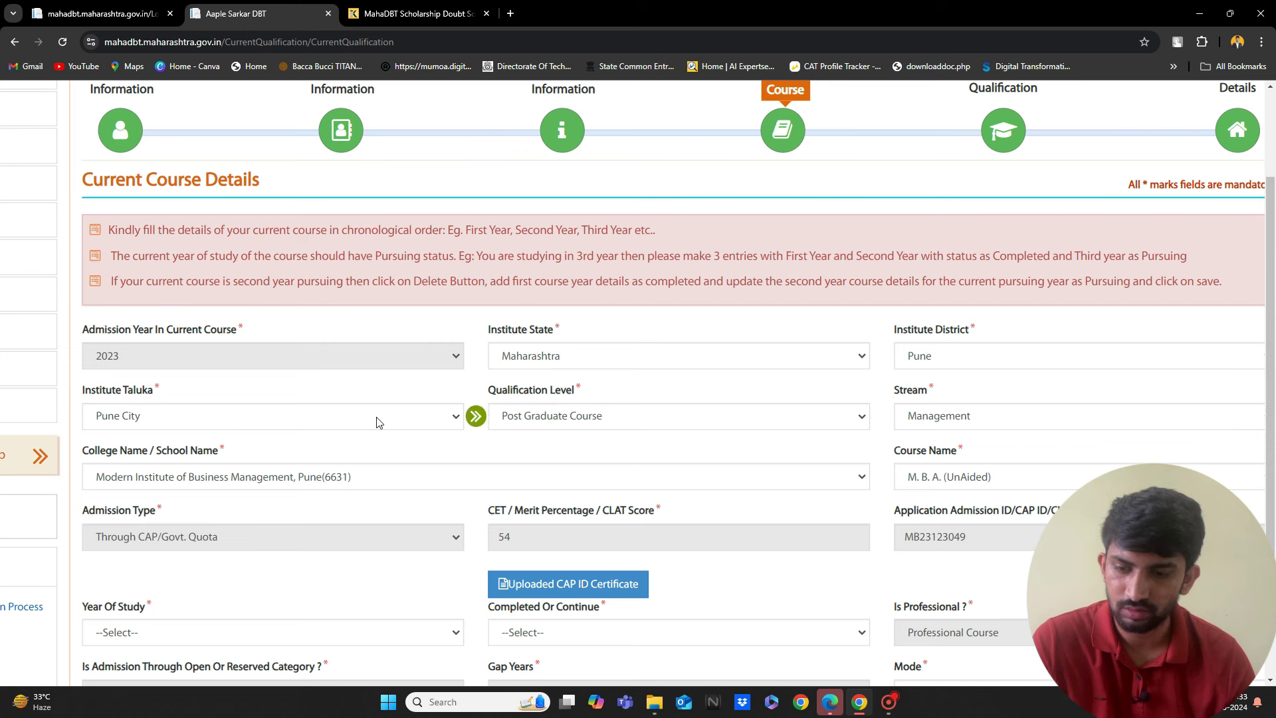
scroll(376, 419, down, 1)
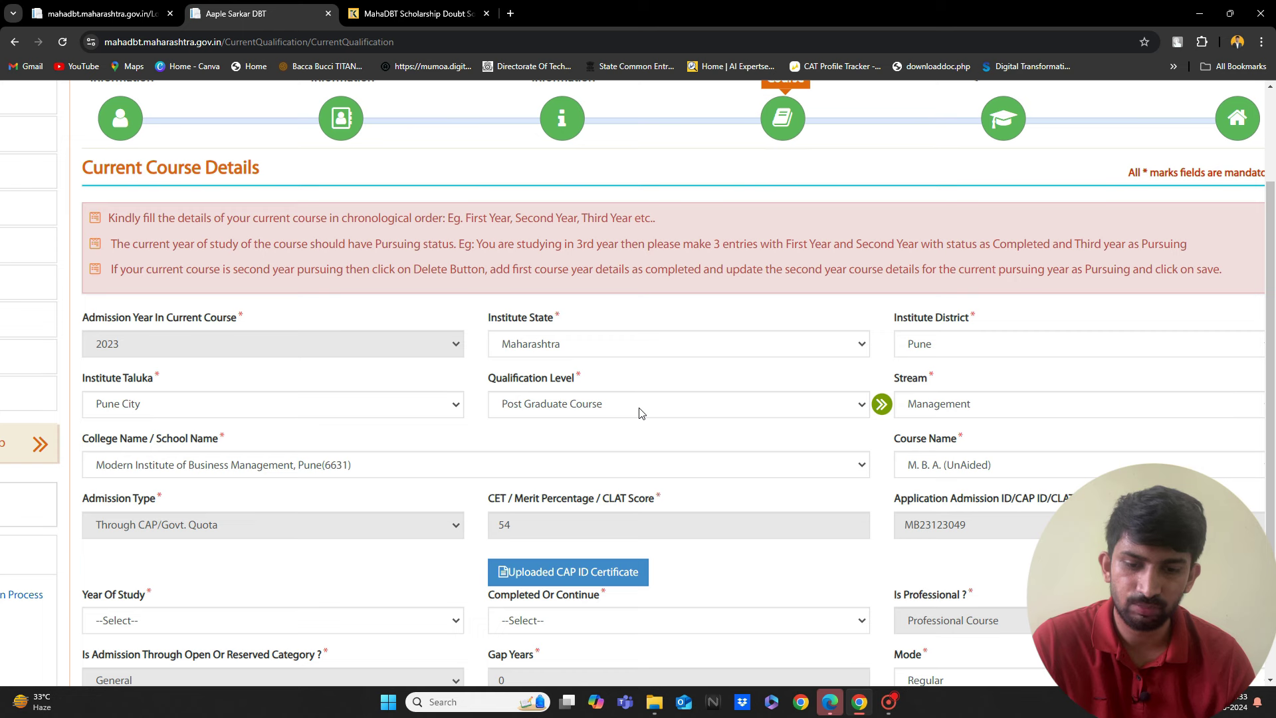
scroll(704, 423, down, 1)
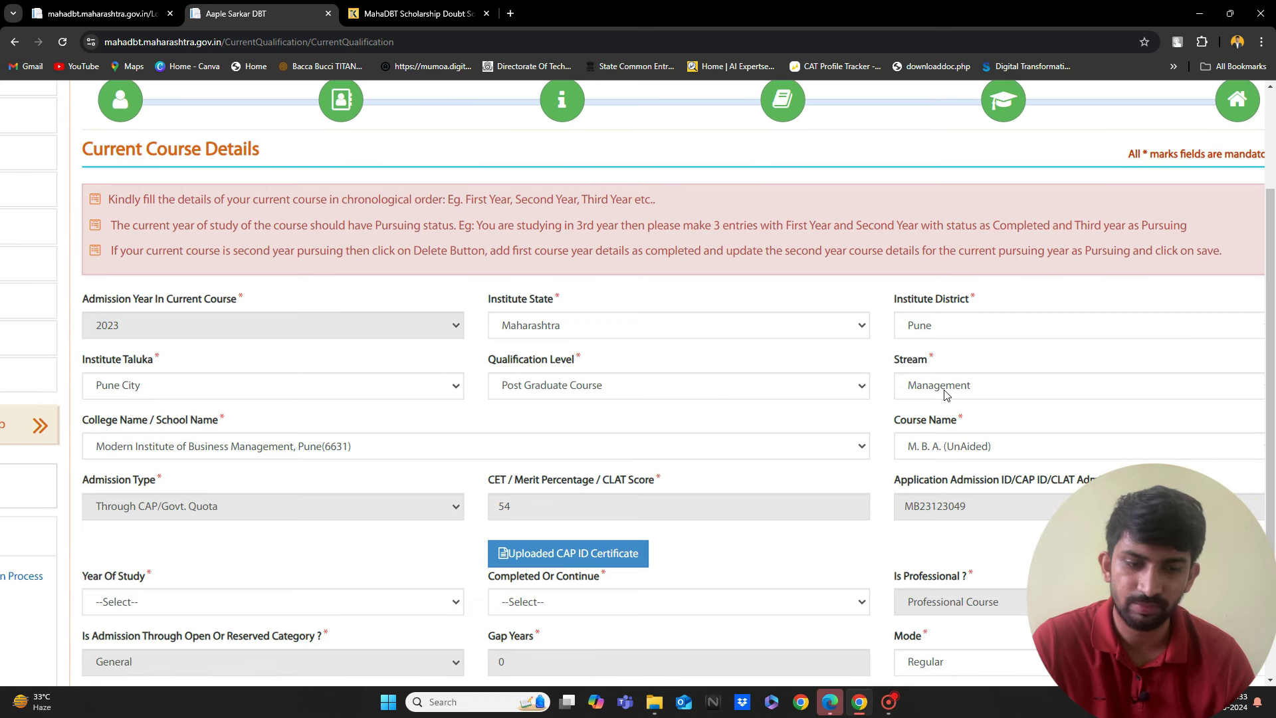
scroll(880, 372, down, 1)
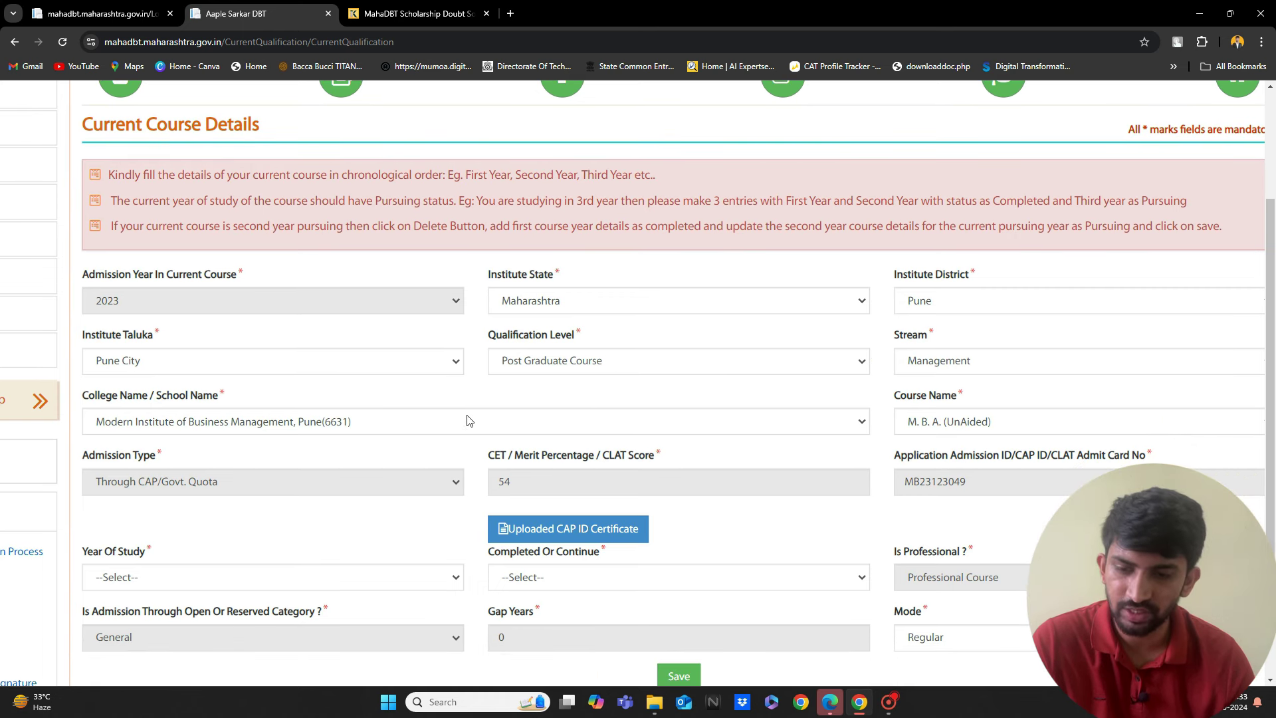
scroll(464, 422, down, 1)
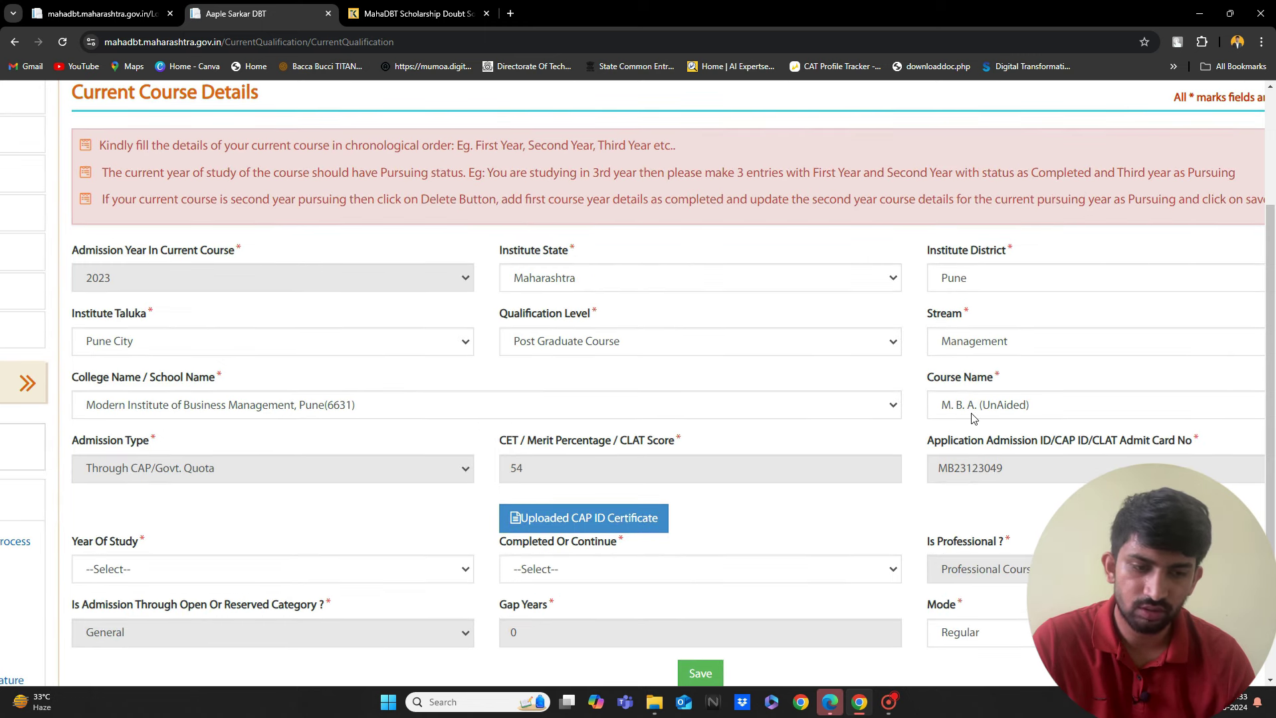
scroll(973, 418, down, 1)
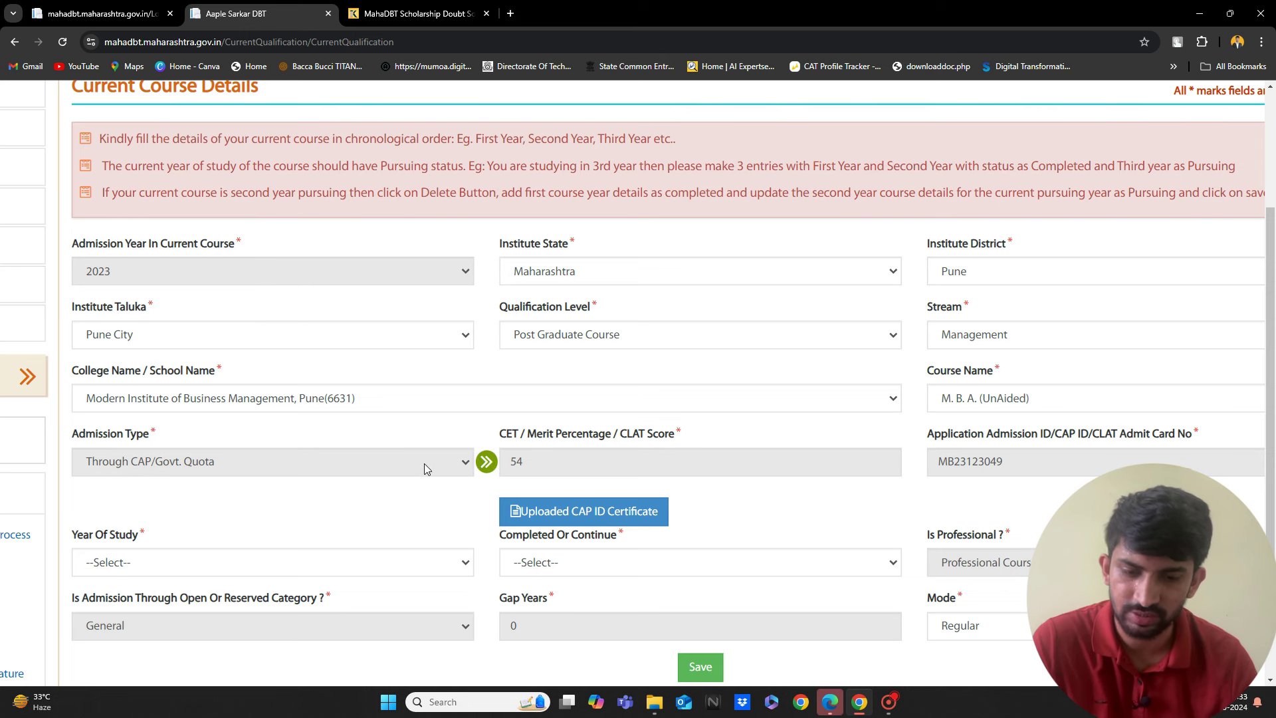
scroll(424, 463, down, 1)
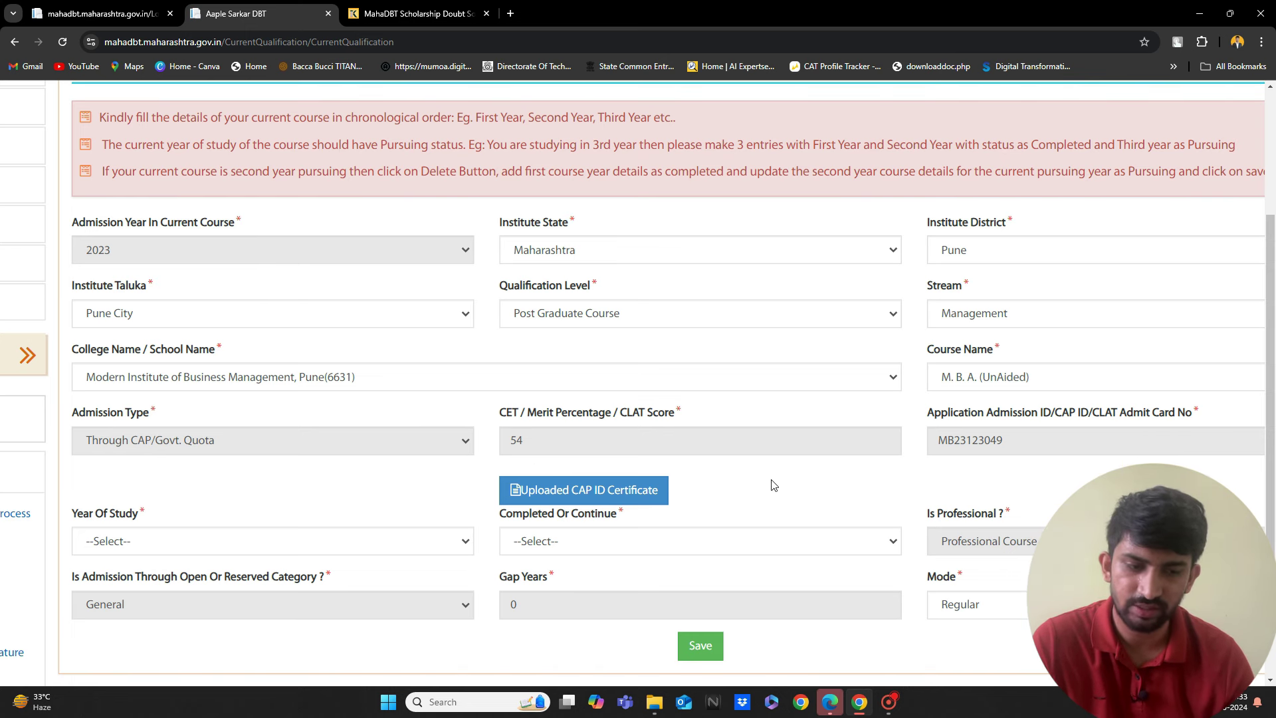
scroll(957, 461, down, 1)
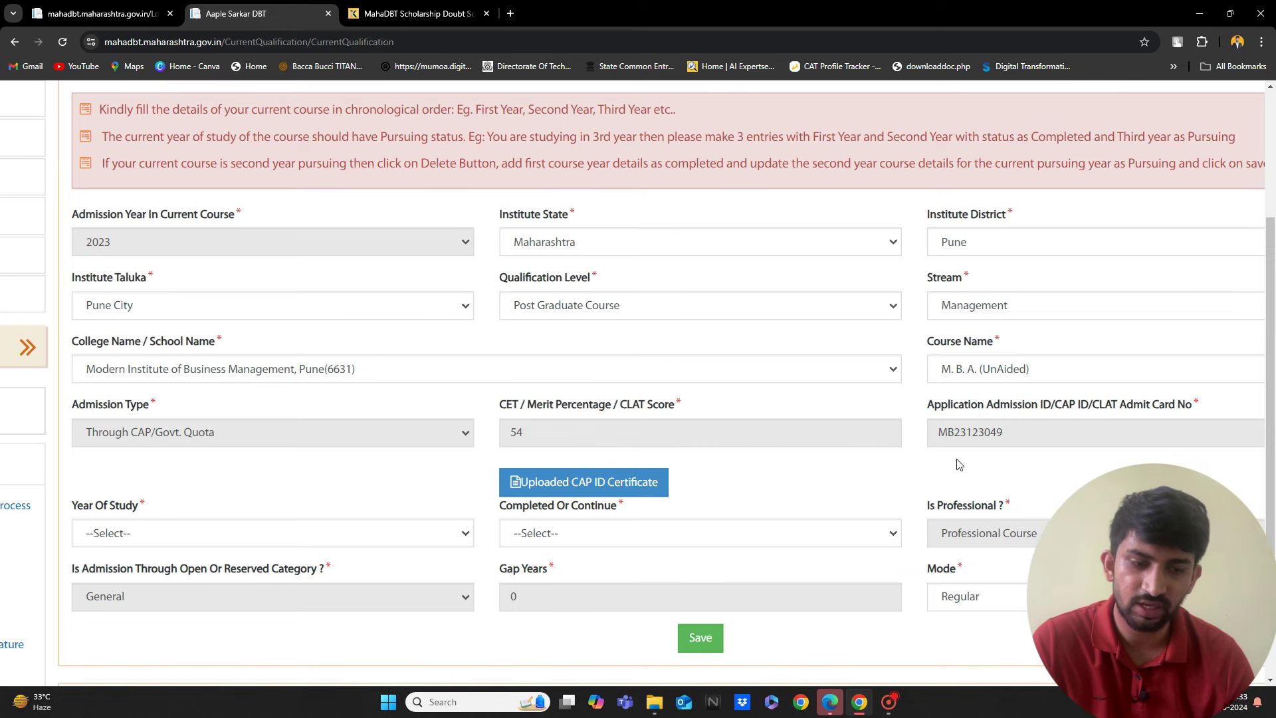
scroll(968, 438, down, 1)
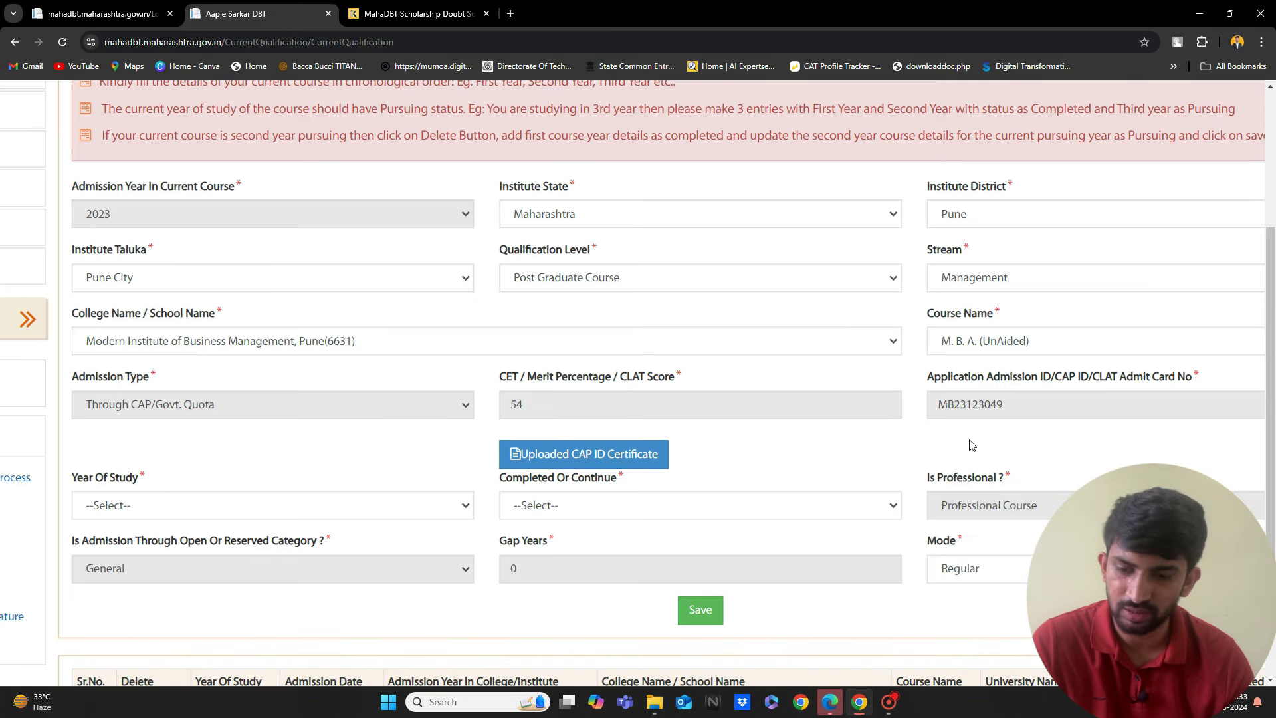
Check the available options for Year Of Study and Completed Or Continue without choosing any.
click(458, 505)
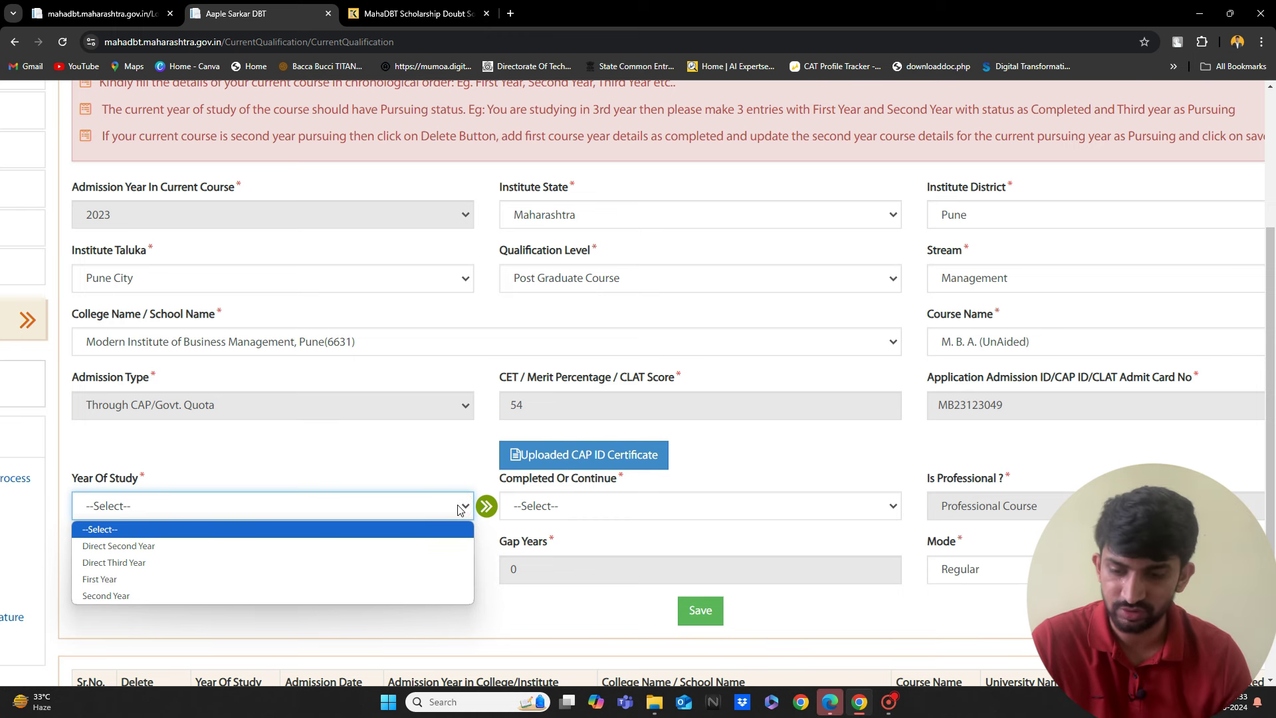
click(389, 430)
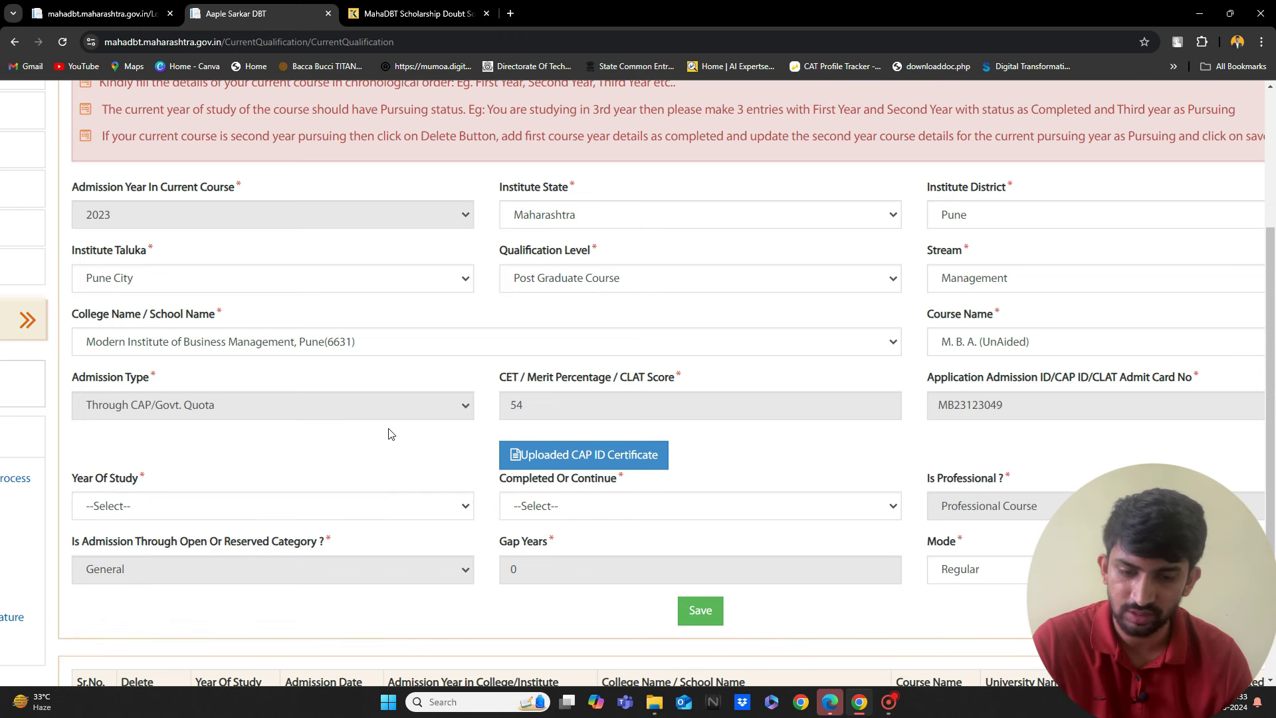
click(655, 513)
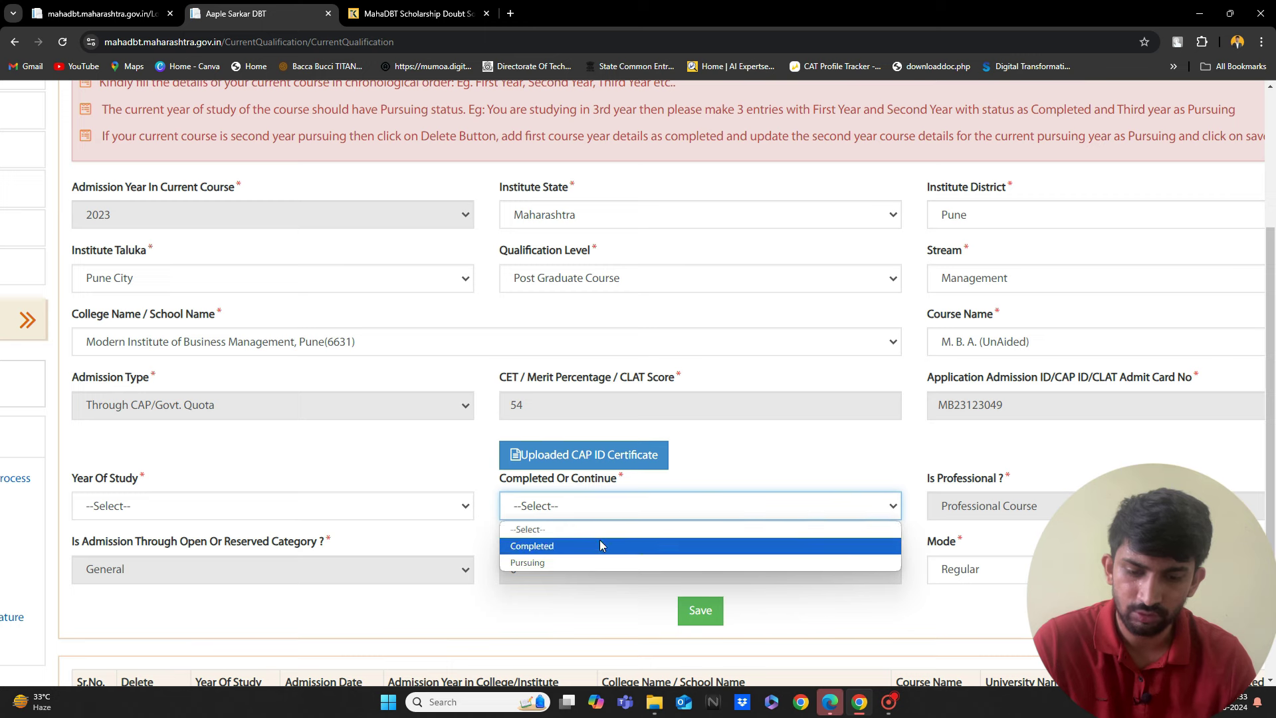
click(729, 404)
Examine the course's professional status, open or reserved category, gap years, mode and uploaded CAP ID certificate entry.
scroll(731, 398, down, 1)
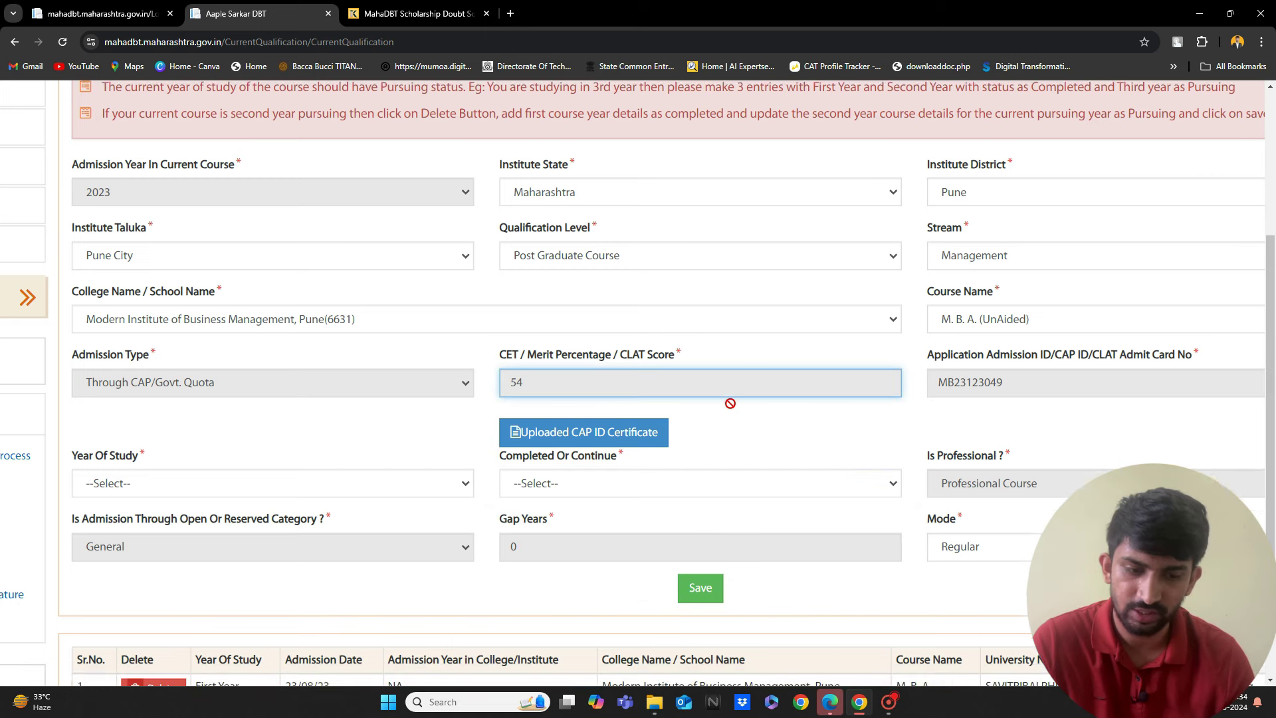
scroll(733, 409, right, 1)
scroll(875, 443, right, 1)
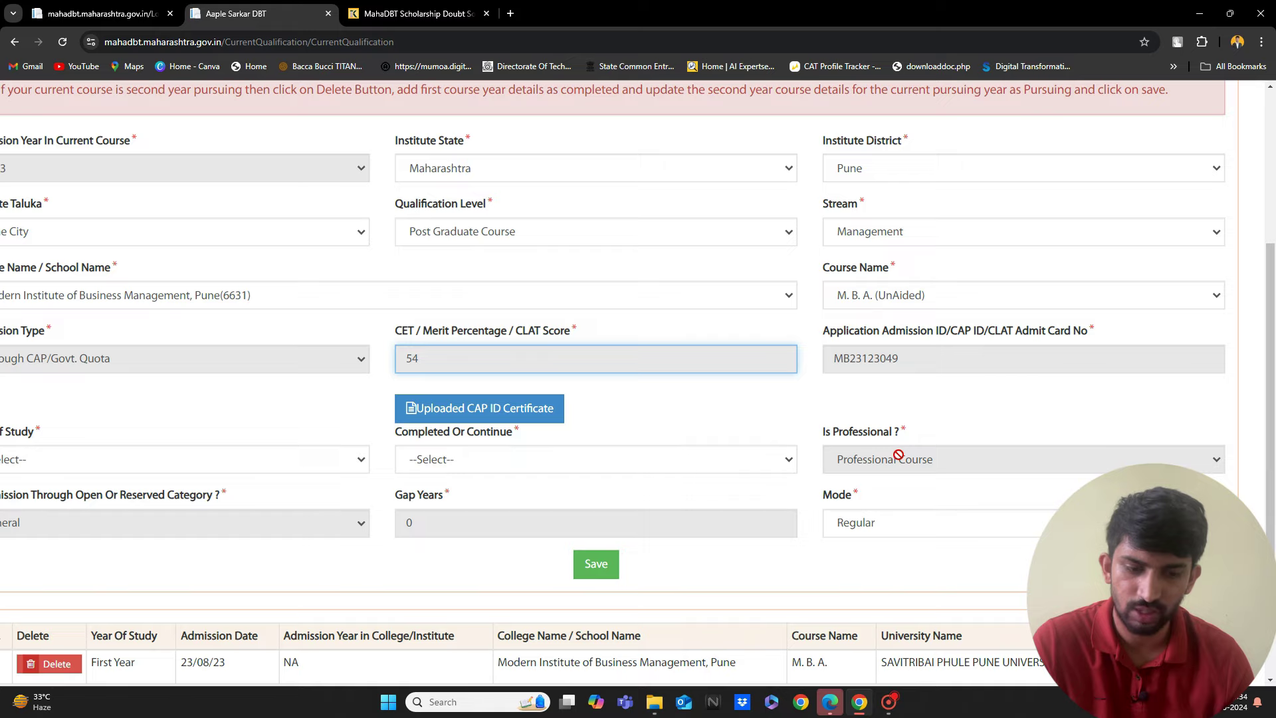
scroll(898, 454, left, 2)
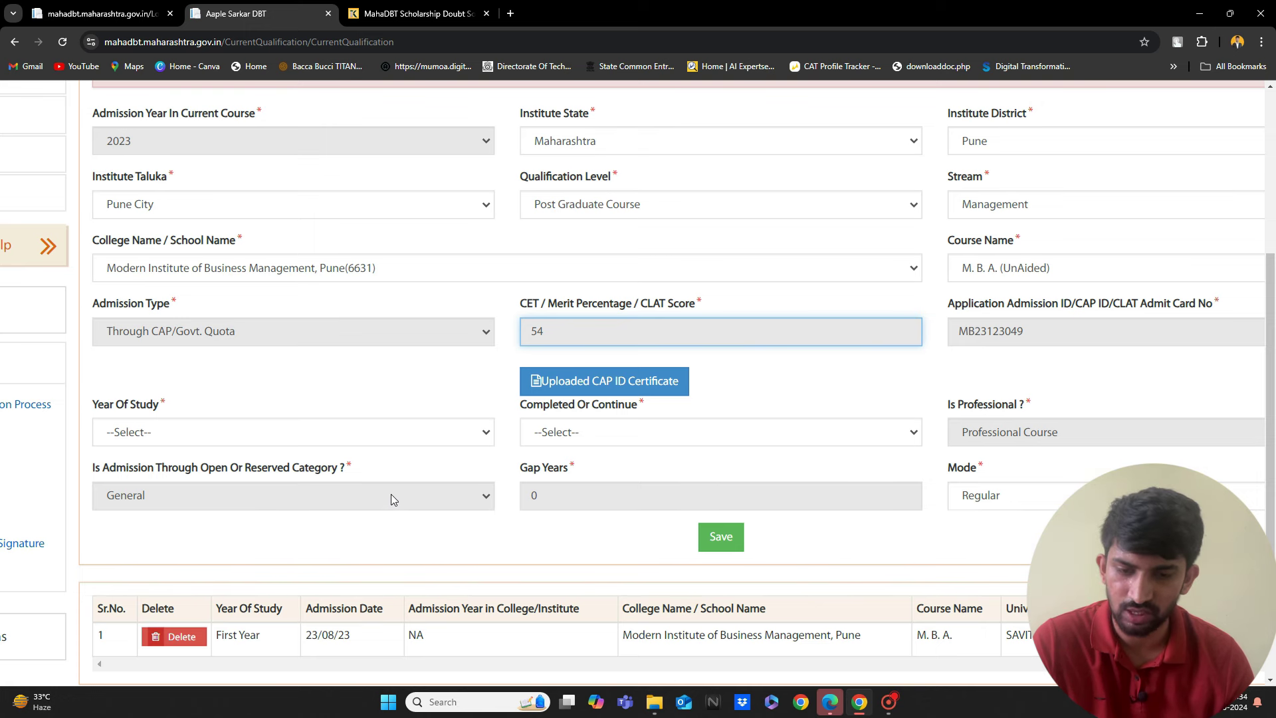
scroll(391, 500, right, 1)
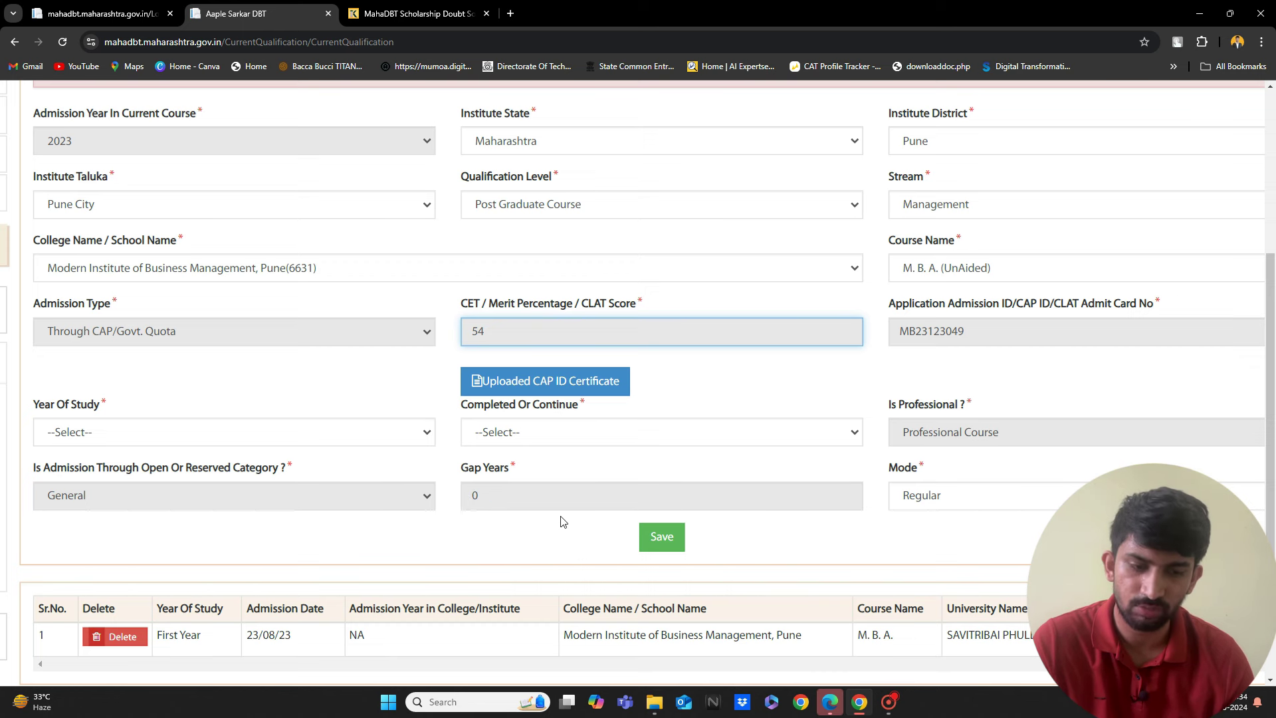
scroll(564, 520, right, 1)
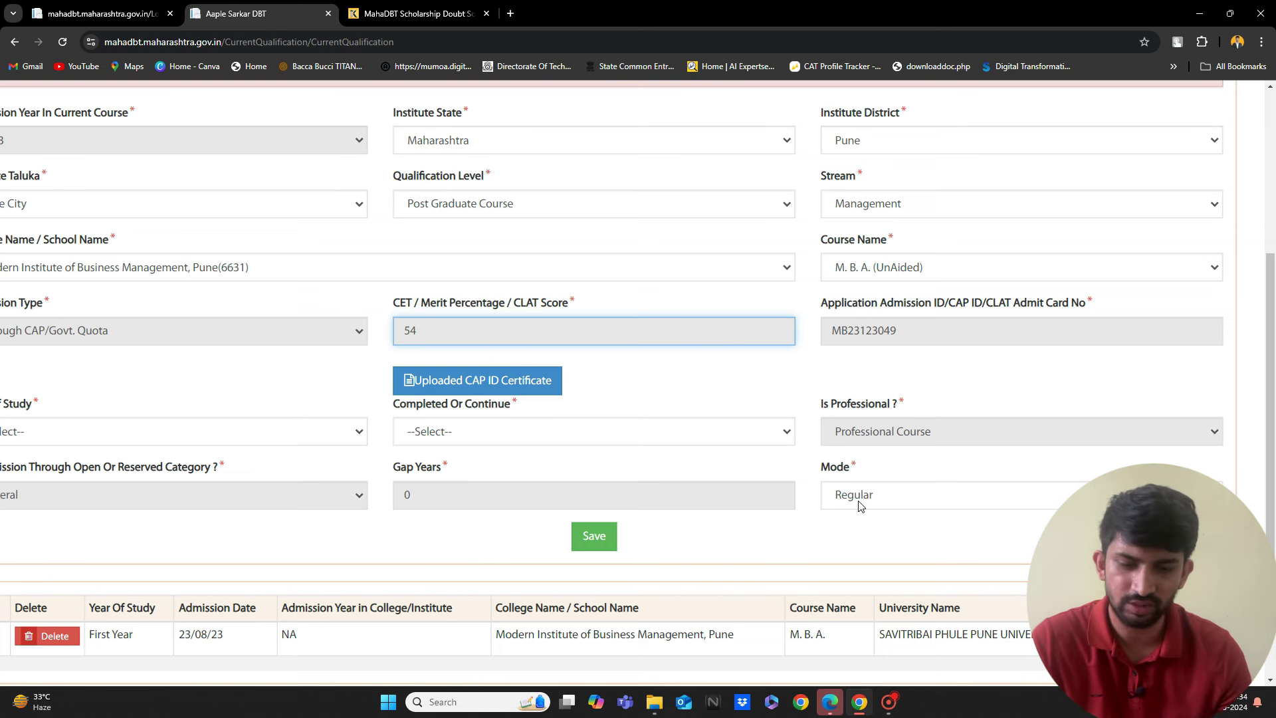
scroll(858, 505, left, 1)
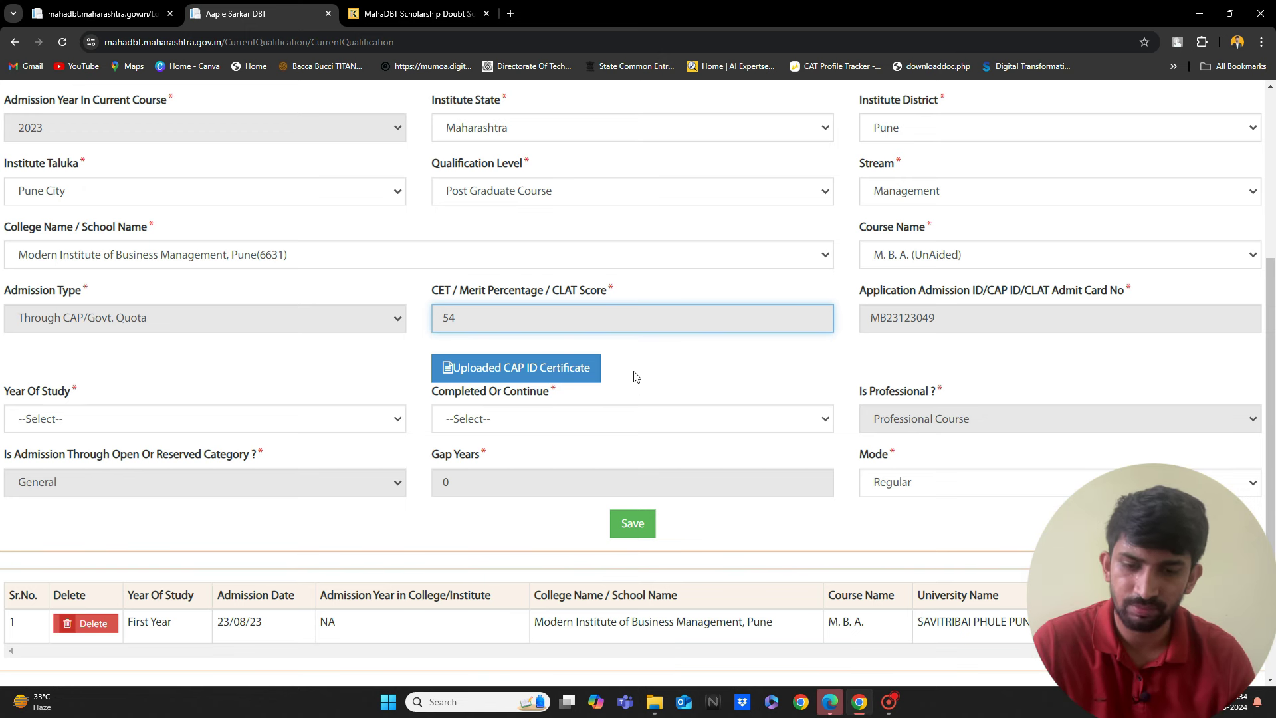
scroll(636, 377, left, 1)
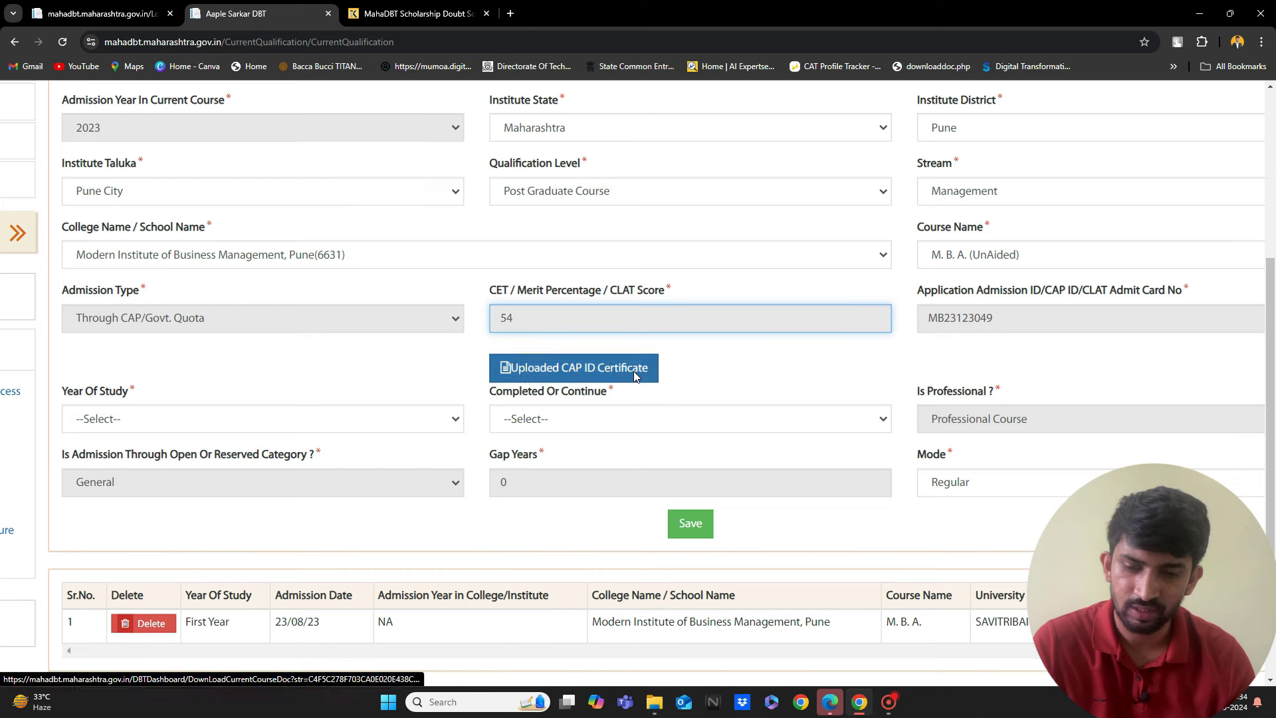
scroll(636, 377, down, 1)
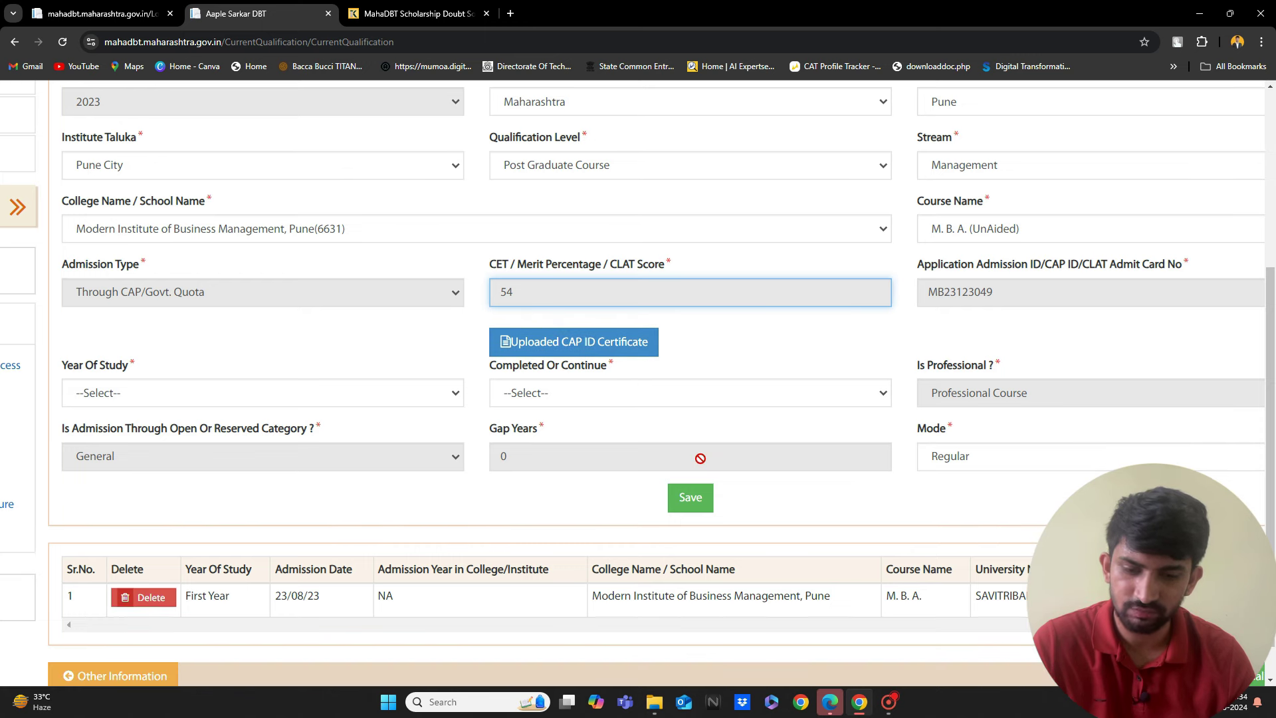
scroll(383, 515, down, 1)
Examine the saved current course entry's year of study, admission date, college, course, university and completion status.
scroll(253, 551, up, 2)
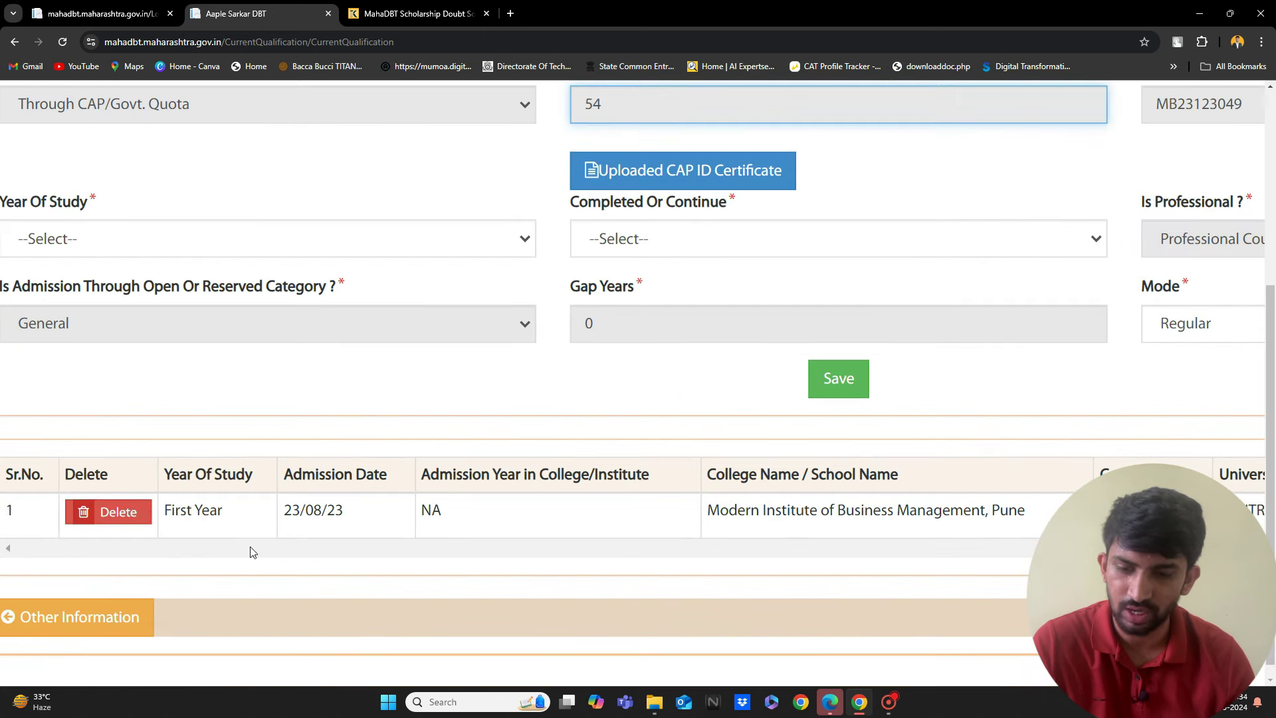
scroll(283, 511, left, 1)
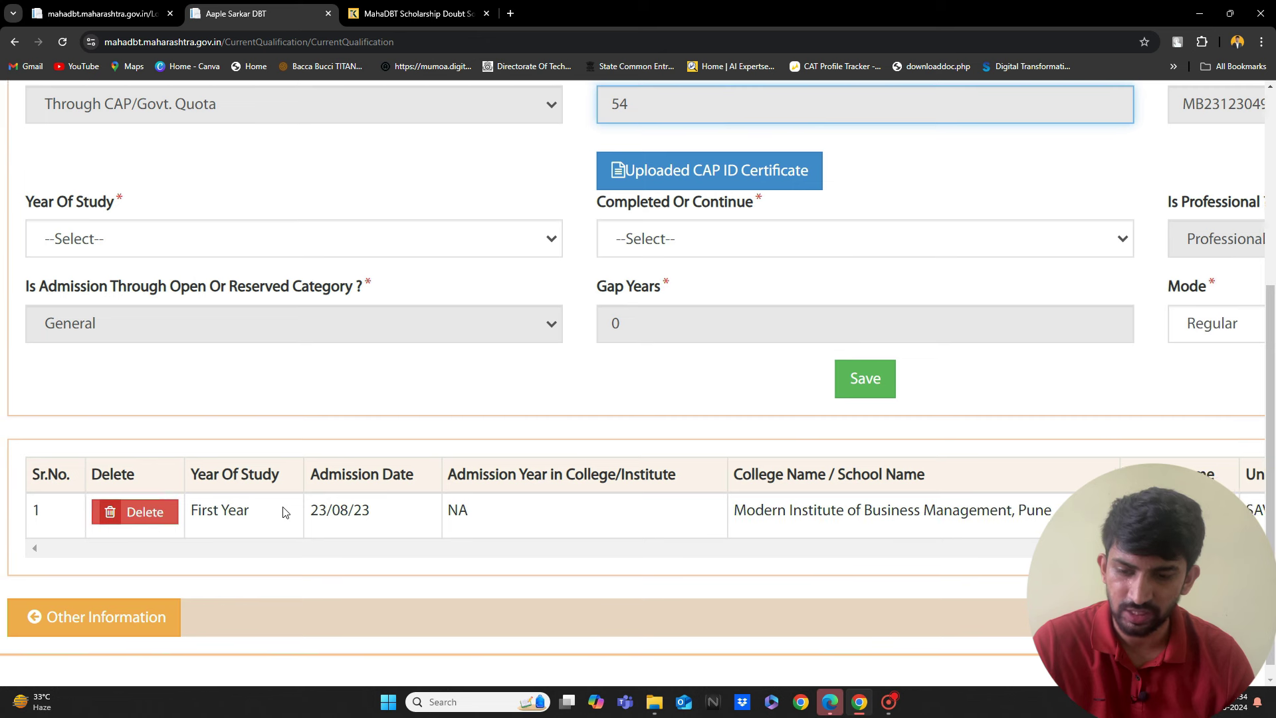
drag(189, 510, 367, 511)
scroll(373, 514, right, 2)
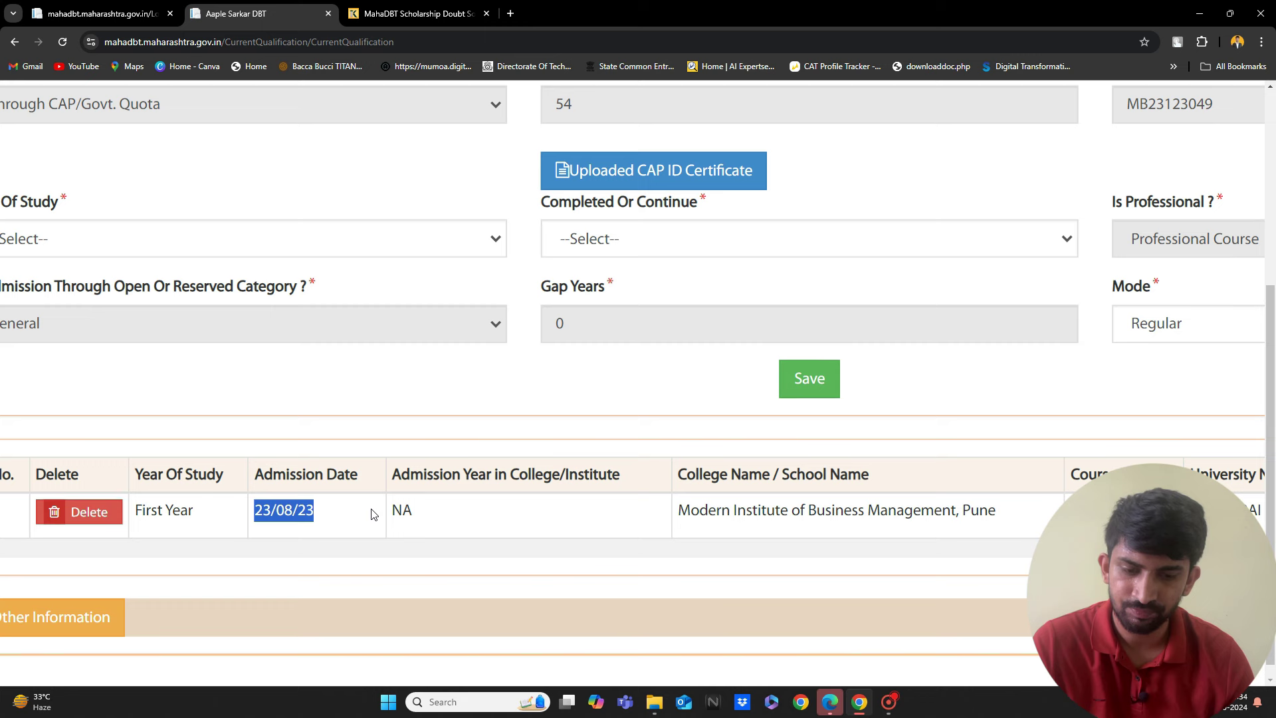
scroll(513, 516, right, 6)
drag(512, 510, 642, 510)
scroll(641, 510, right, 8)
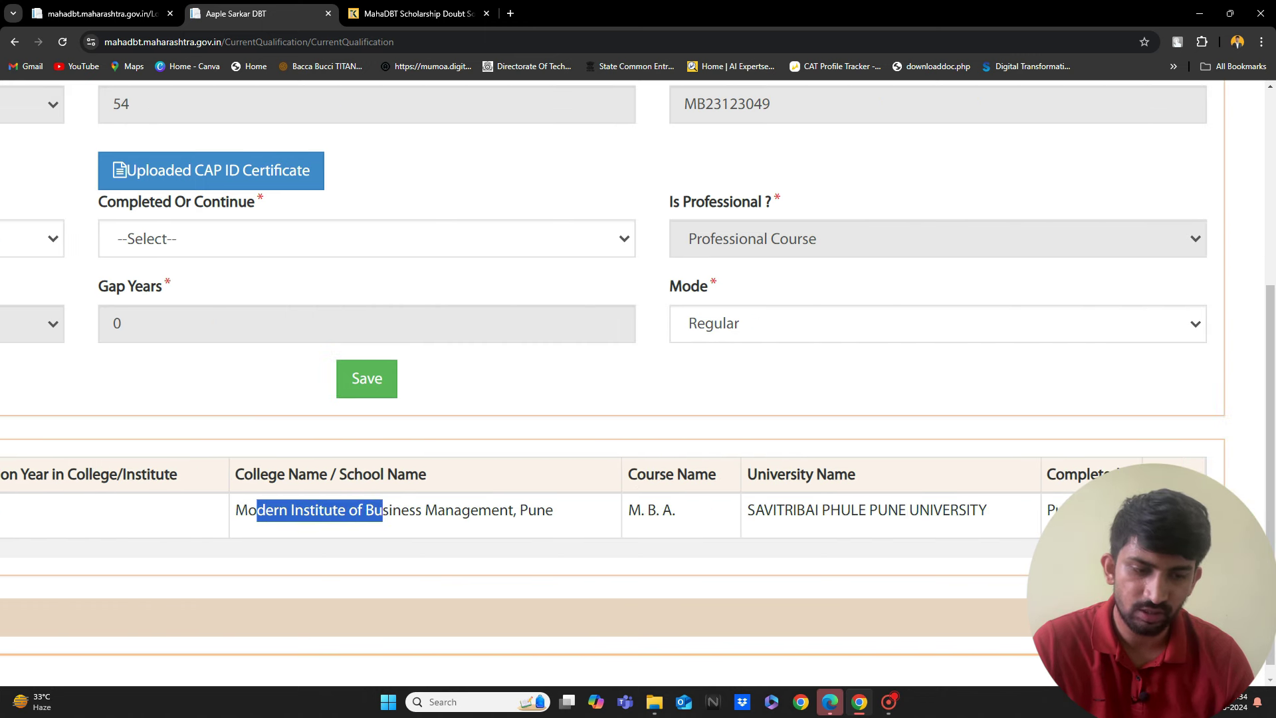
click(1054, 508)
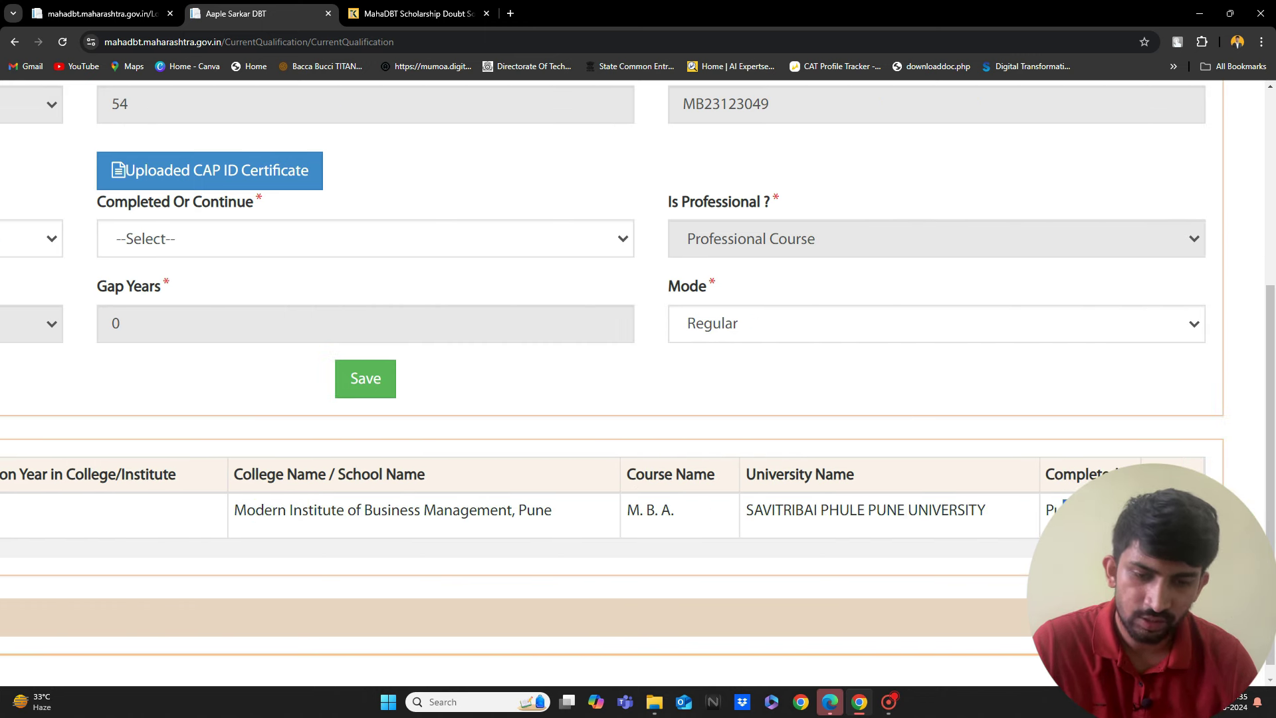
key(ctrl+minus)
key(ctrl+minus)
key(ctrl+minus)
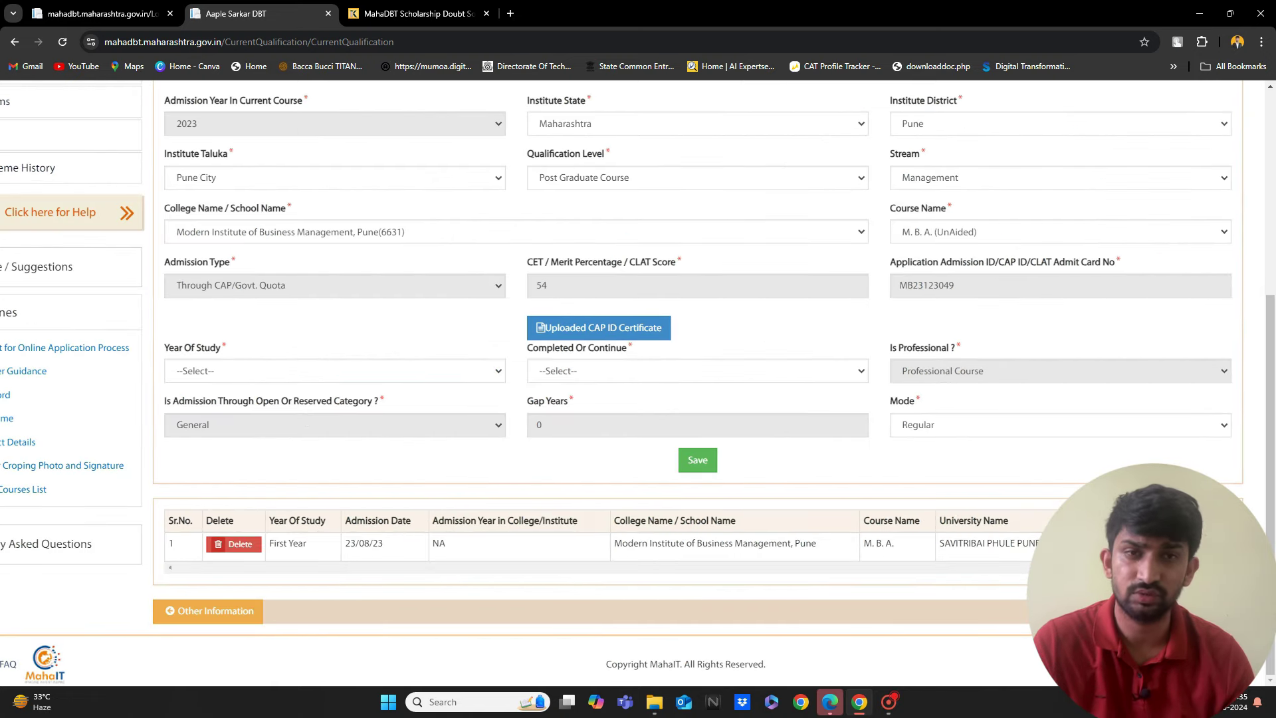
Open the Past Qualification section of the profile and look over its form down to the saved qualifications.
scroll(1015, 406, up, 5)
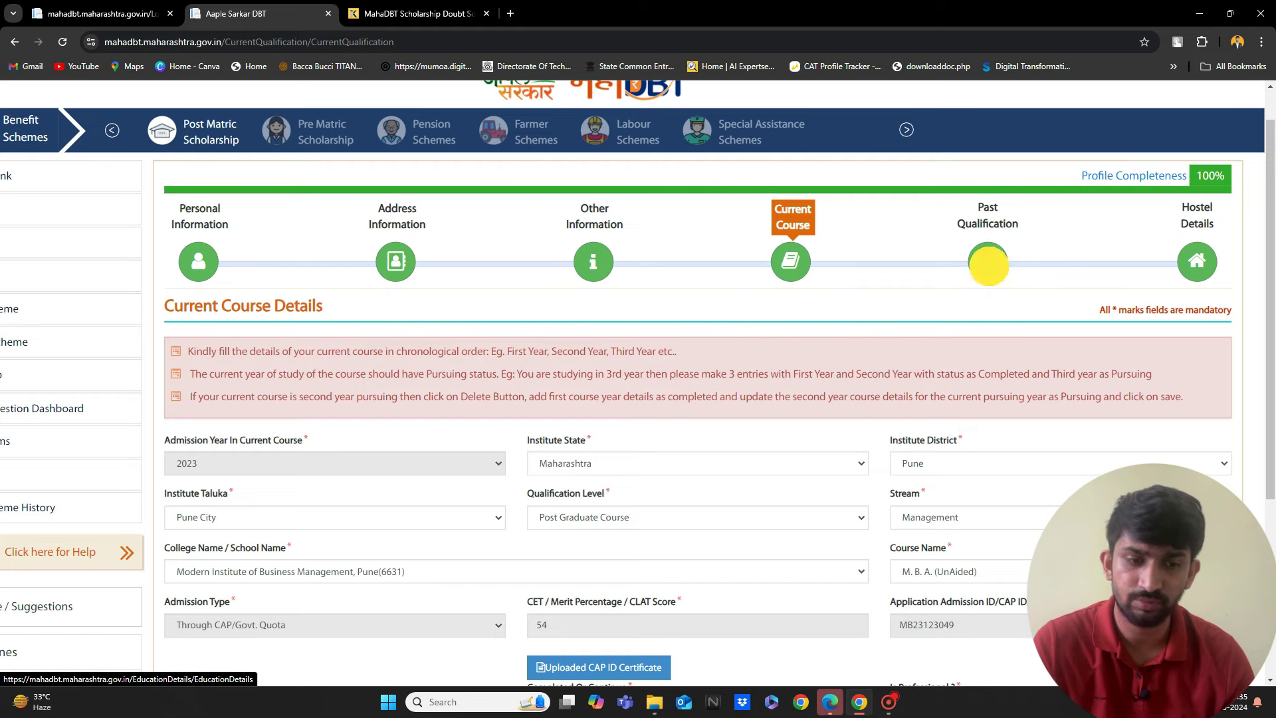
click(989, 266)
scroll(811, 450, down, 1)
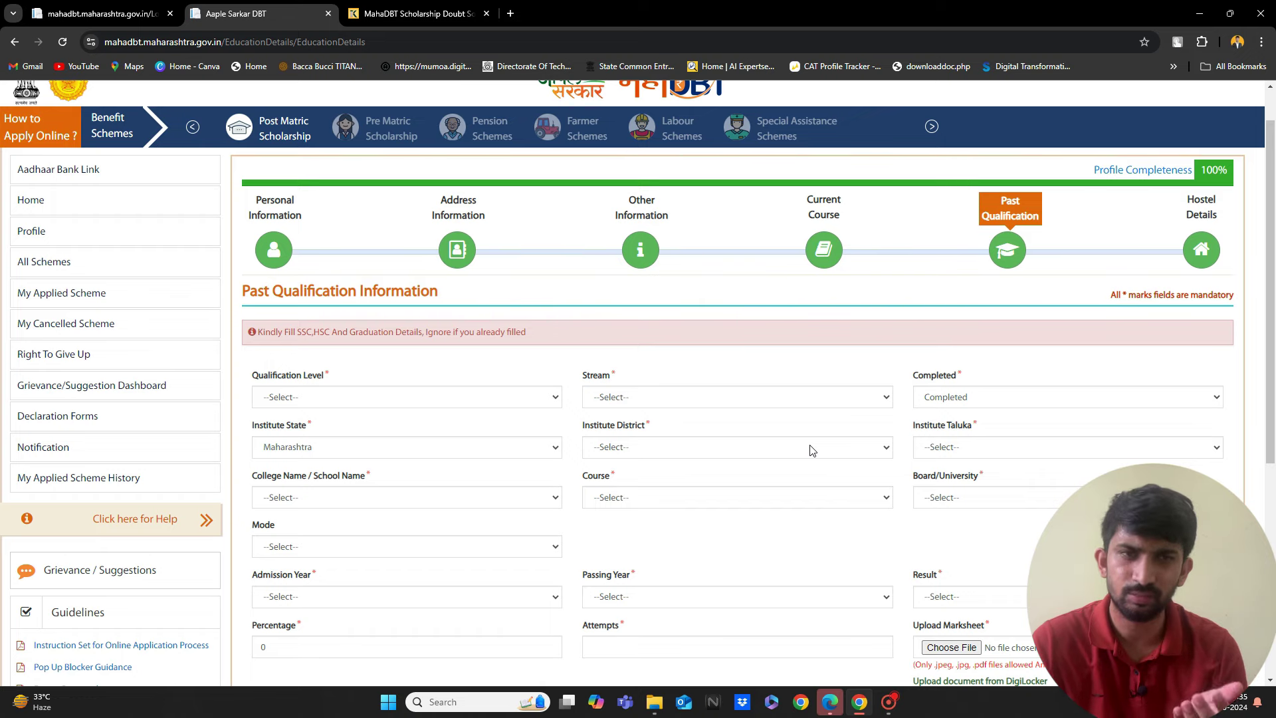
scroll(811, 433, down, 5)
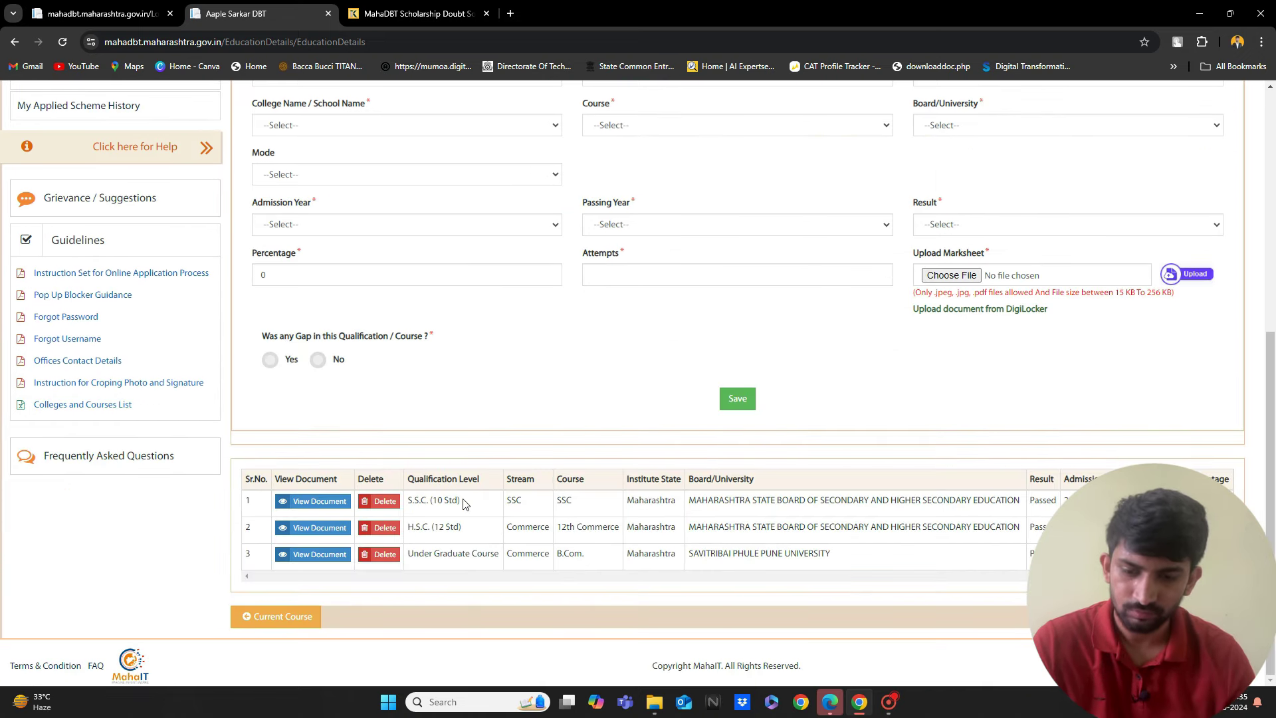
Examine the stream, course, board or university, result, admission year, passing year and percentage of the saved S.S.C., H.S.C. and undergraduate entries.
scroll(463, 505, up, 3)
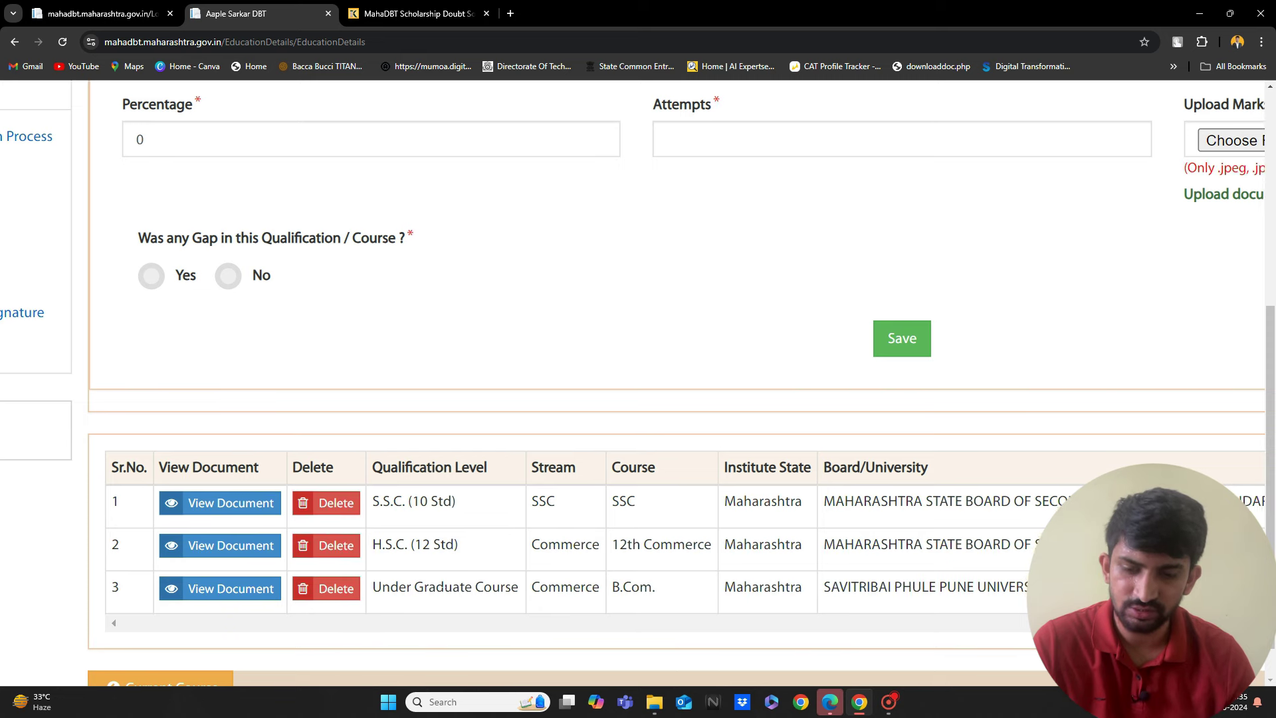
scroll(633, 383, right, 7)
scroll(633, 383, left, 5)
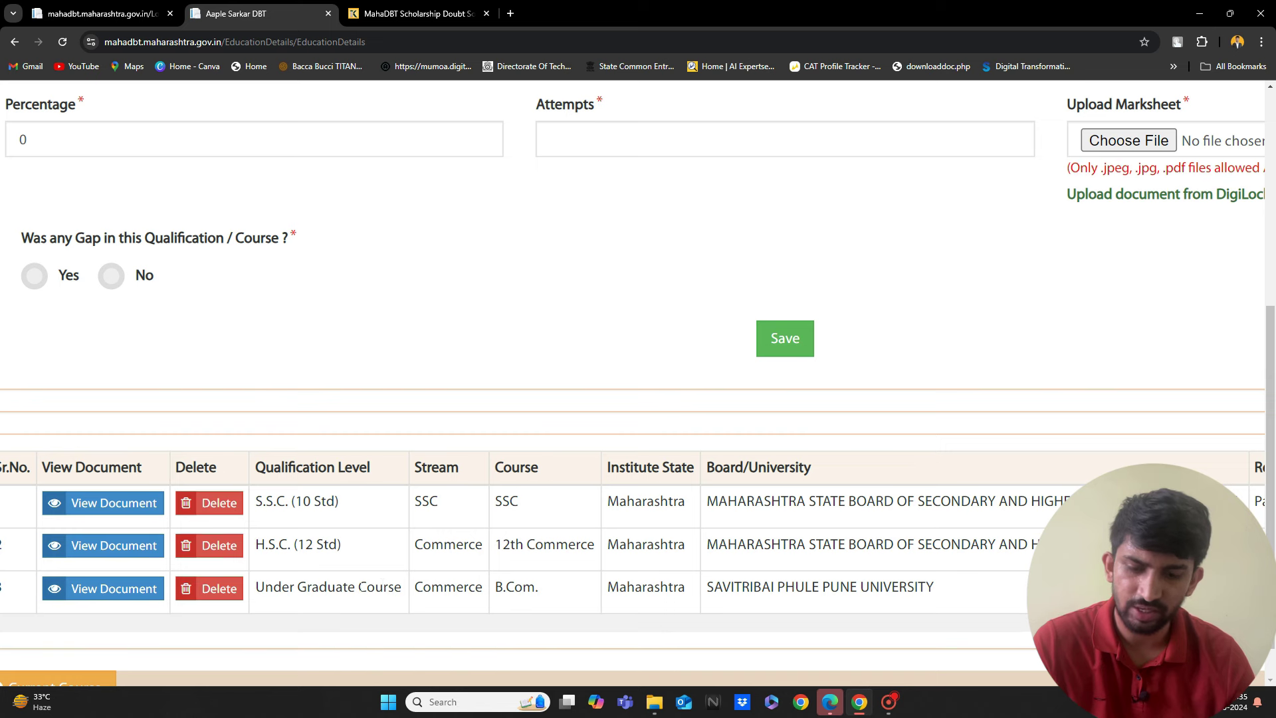
scroll(633, 383, right, 6)
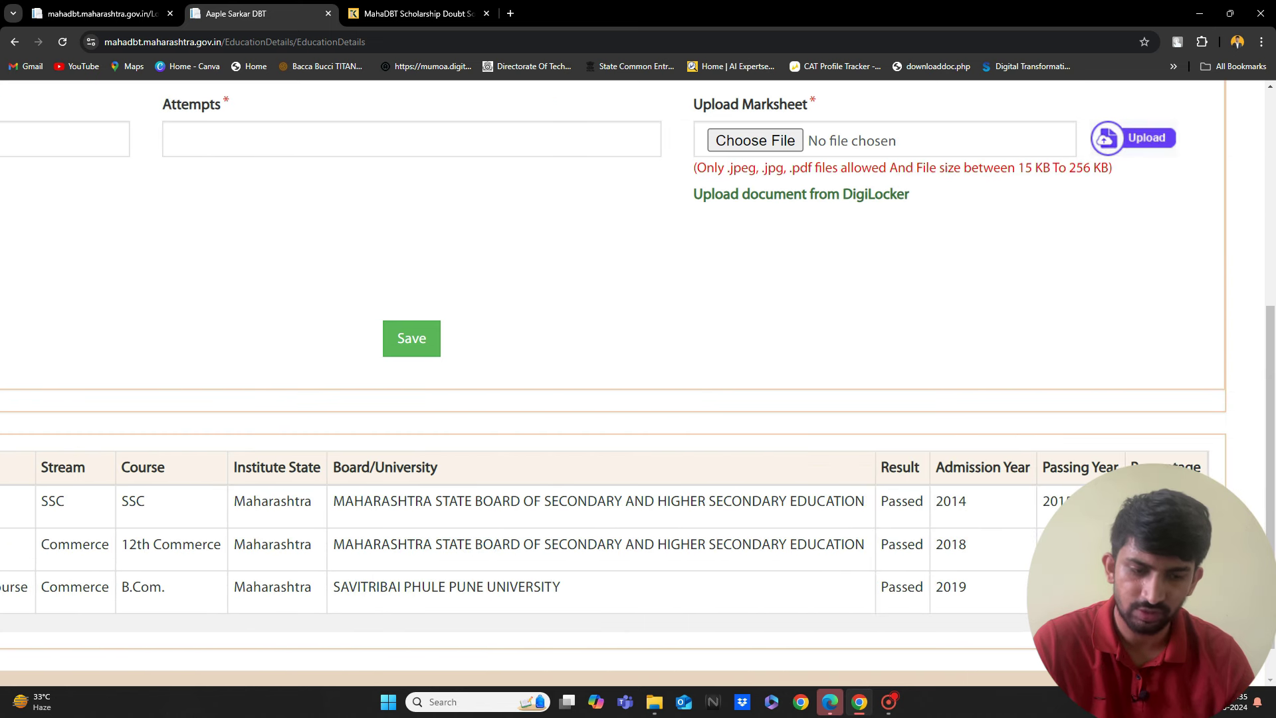
click(940, 500)
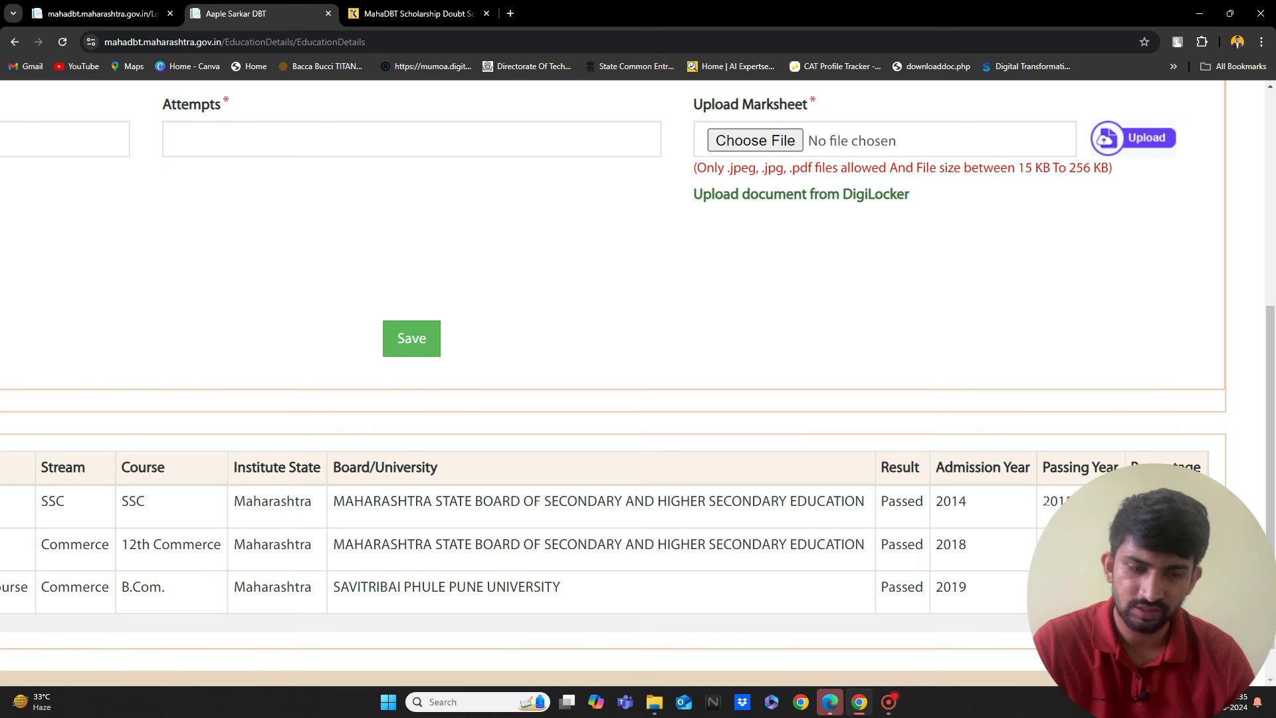
scroll(976, 545, left, 2)
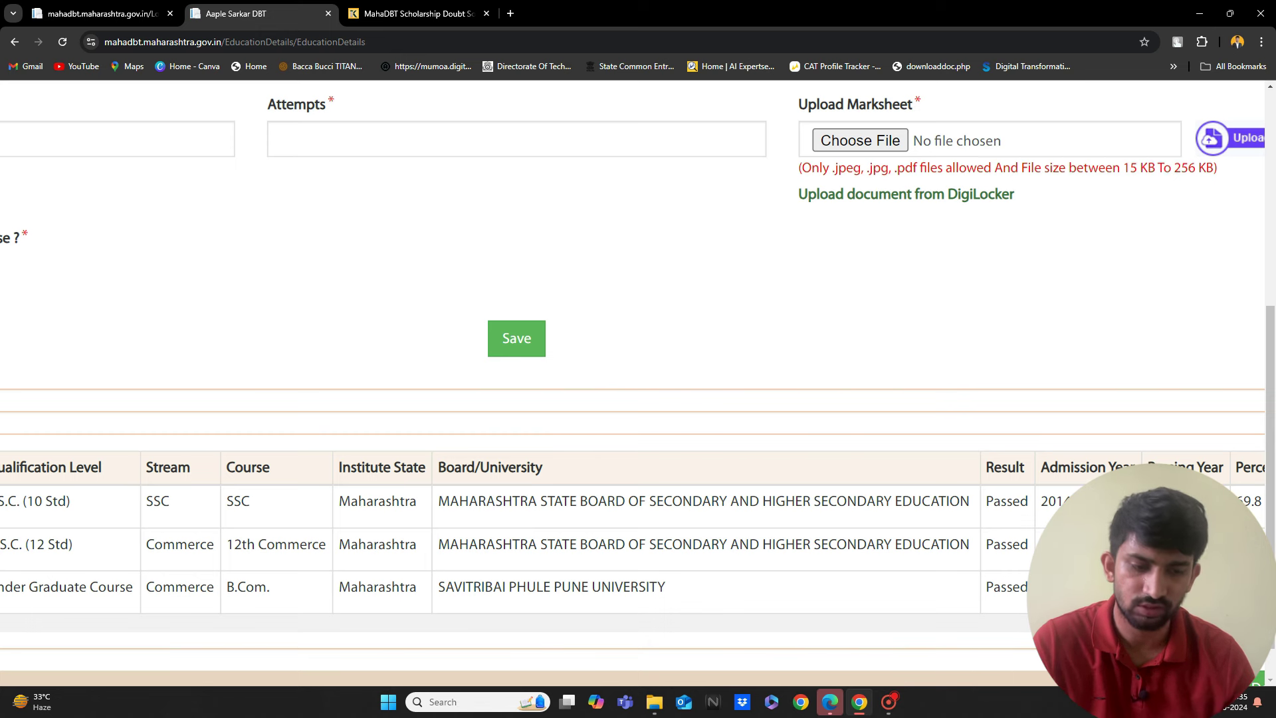
key(ctrl+minus)
key(ctrl+minus)
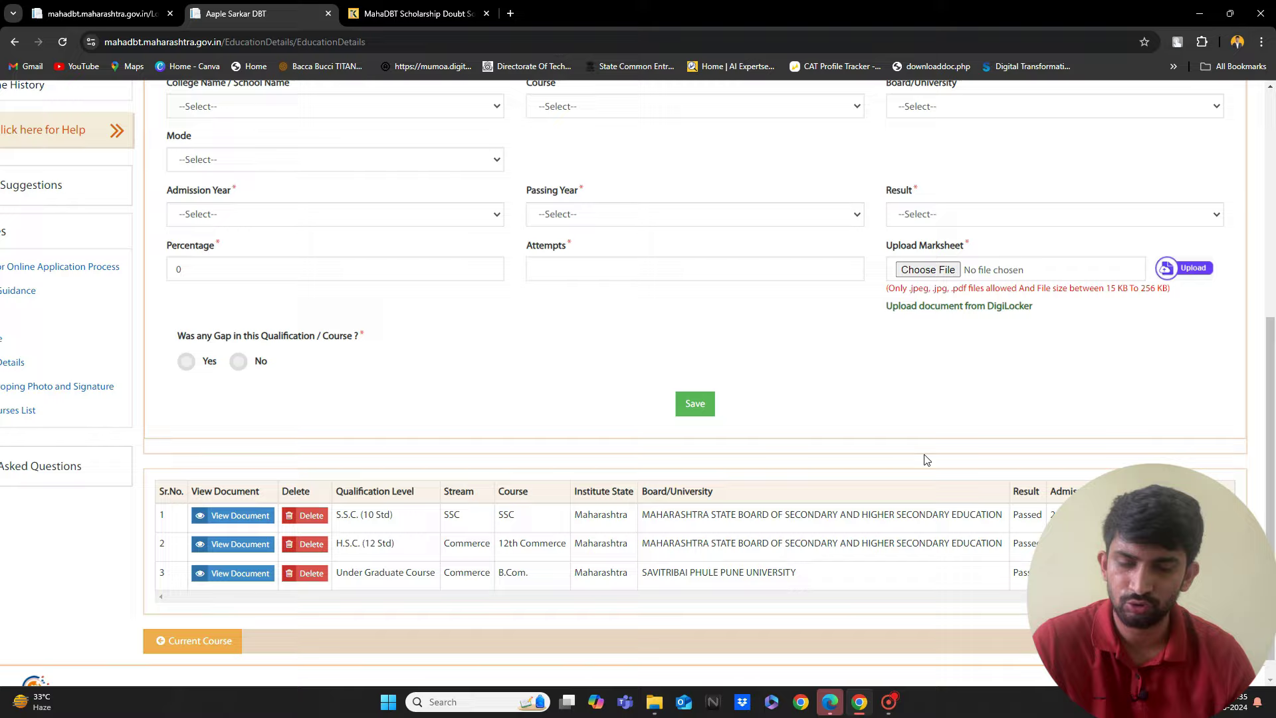
Compare the blank past qualification fields with the three saved qualification entries.
scroll(920, 456, up, 4)
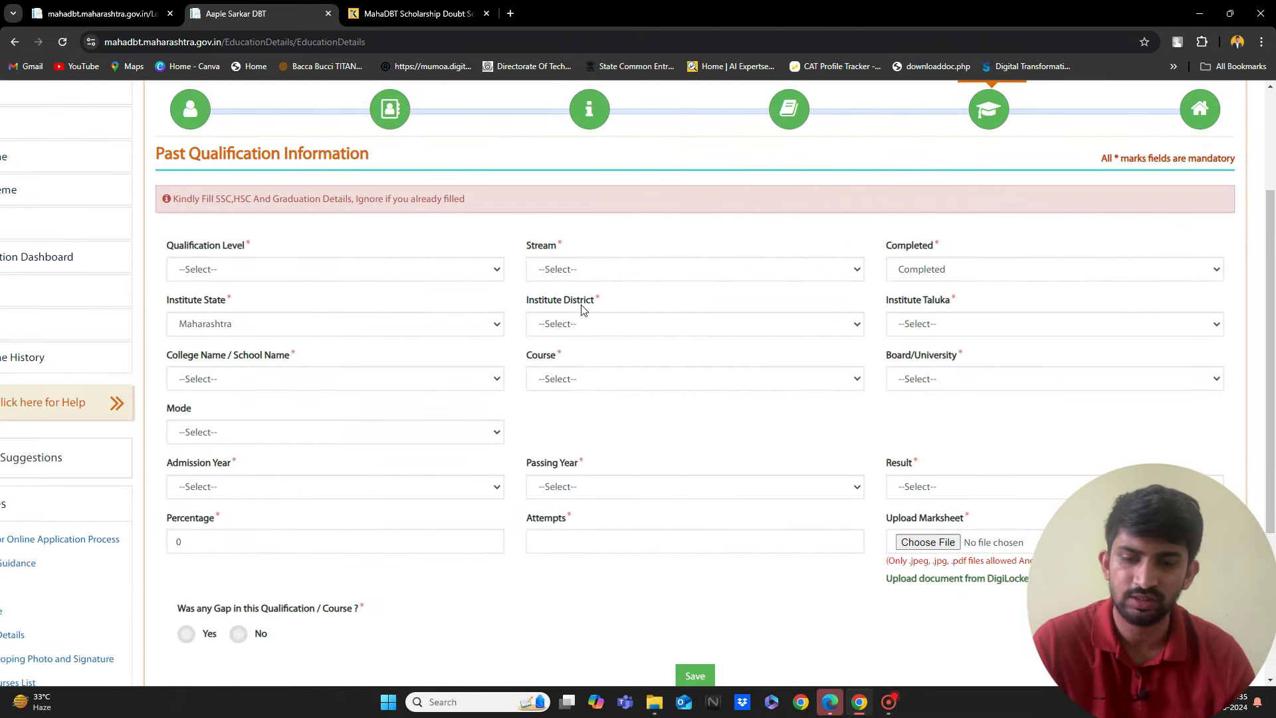
scroll(582, 309, down, 4)
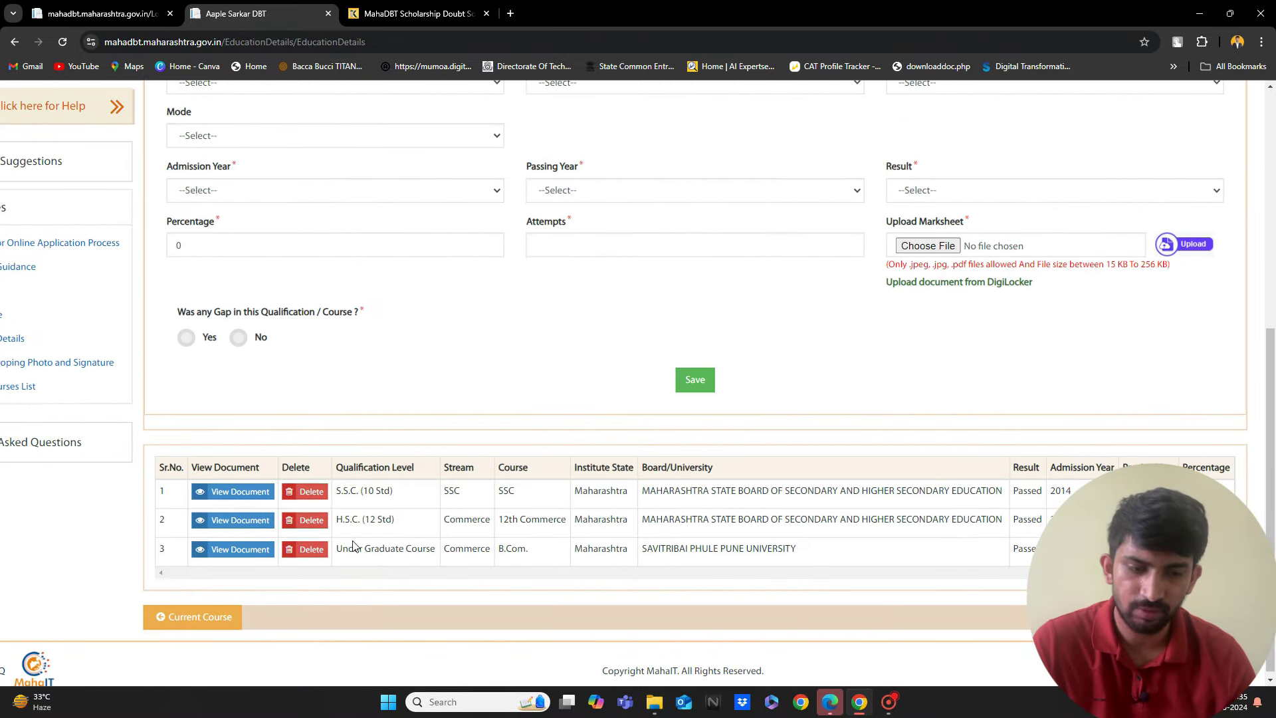
scroll(462, 510, up, 1)
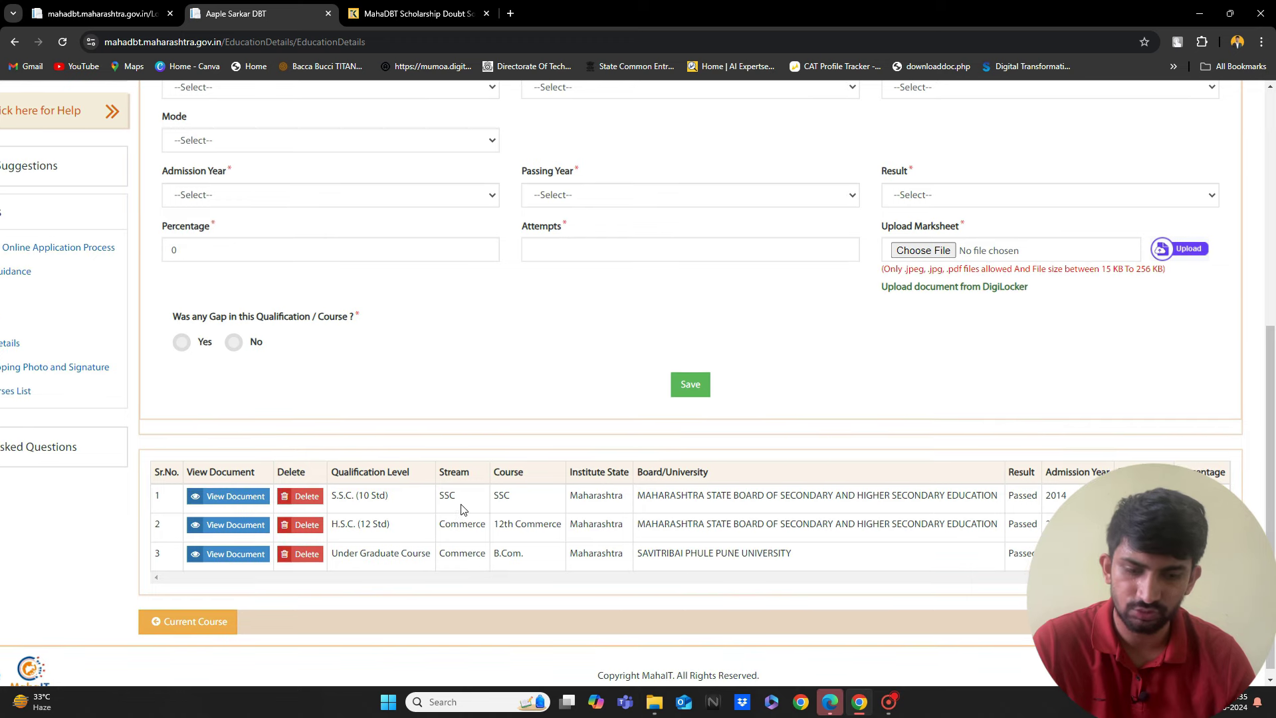
key(ctrl+minus)
scroll(464, 510, up, 1)
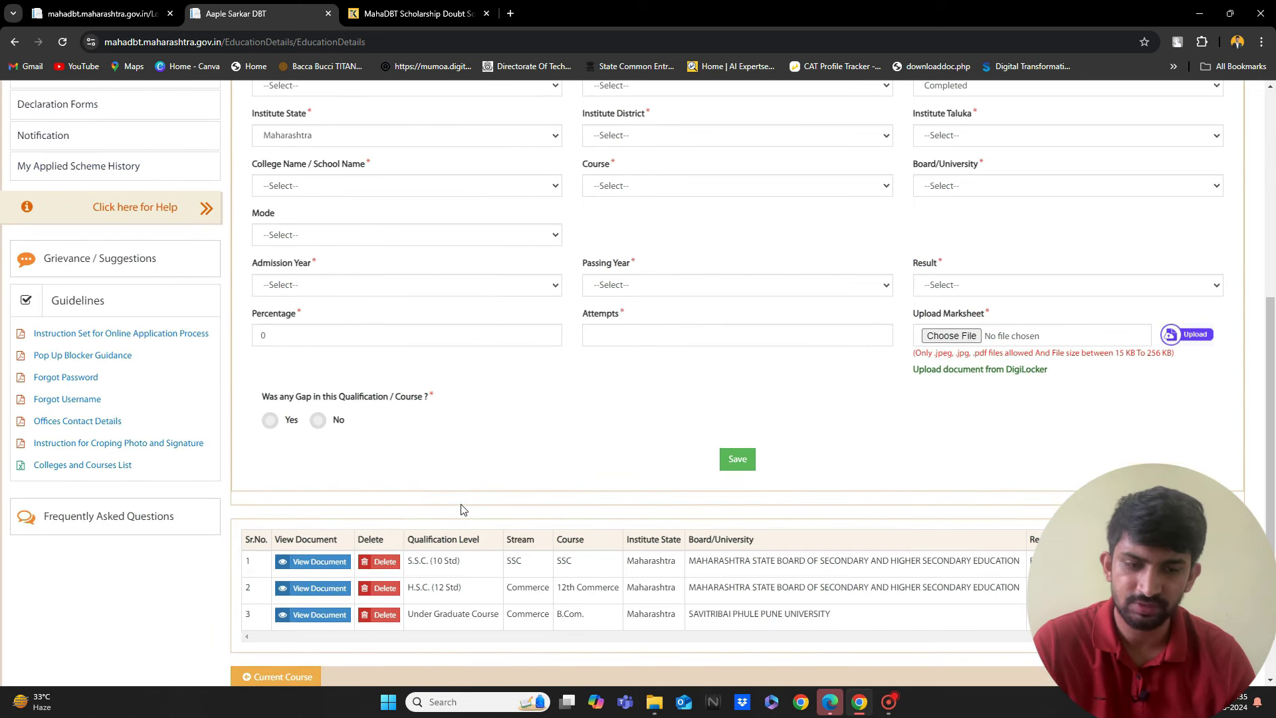
Check the available Qualification Level options for a past qualification without choosing any.
scroll(463, 509, up, 4)
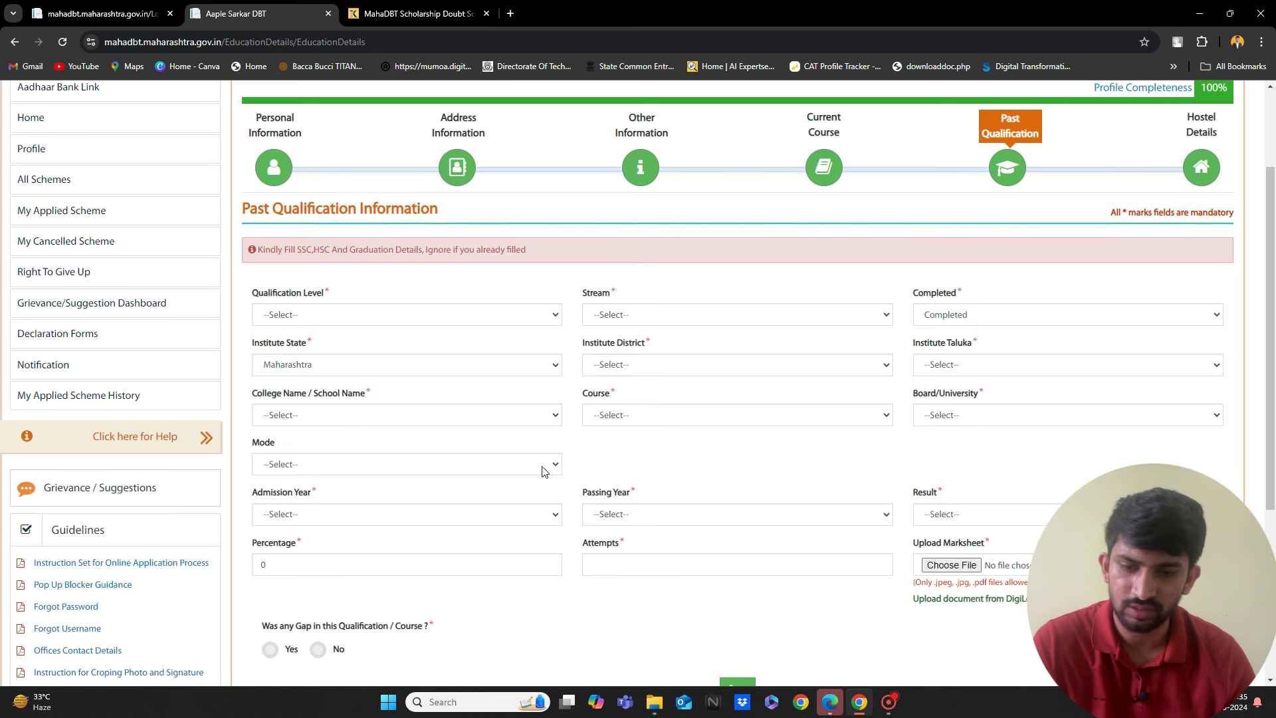
click(375, 313)
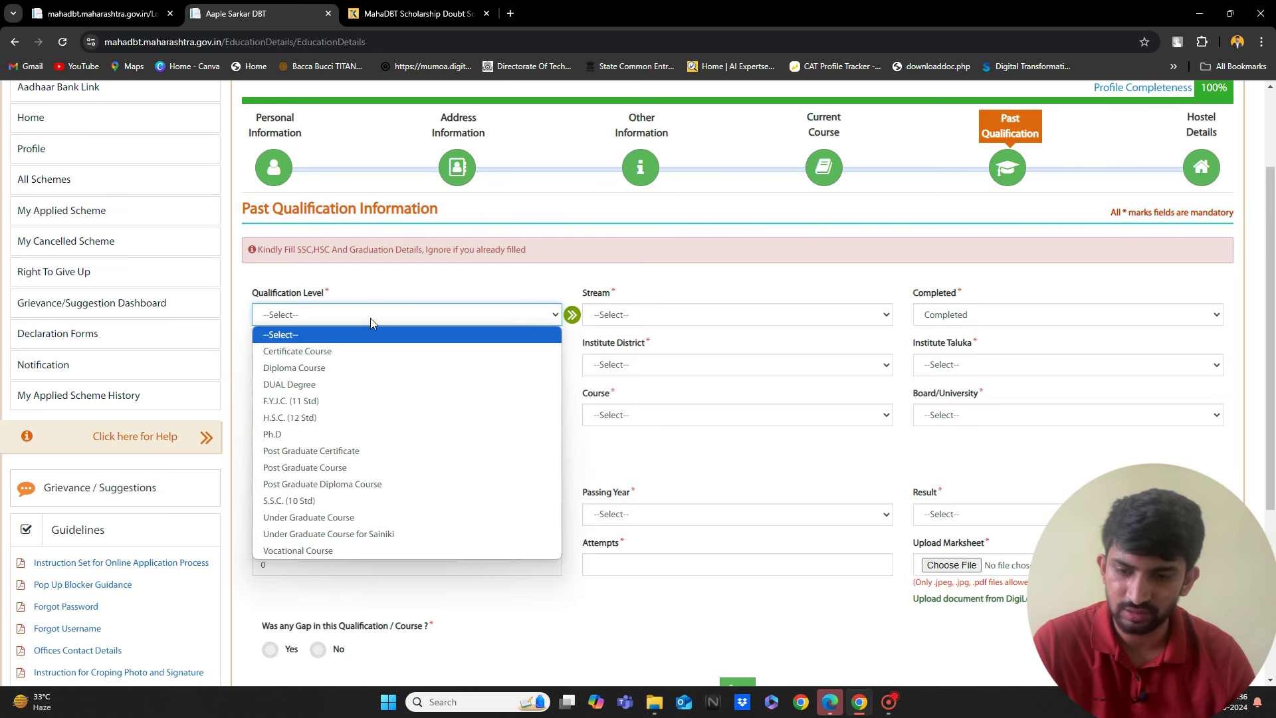
click(450, 233)
scroll(463, 418, down, 5)
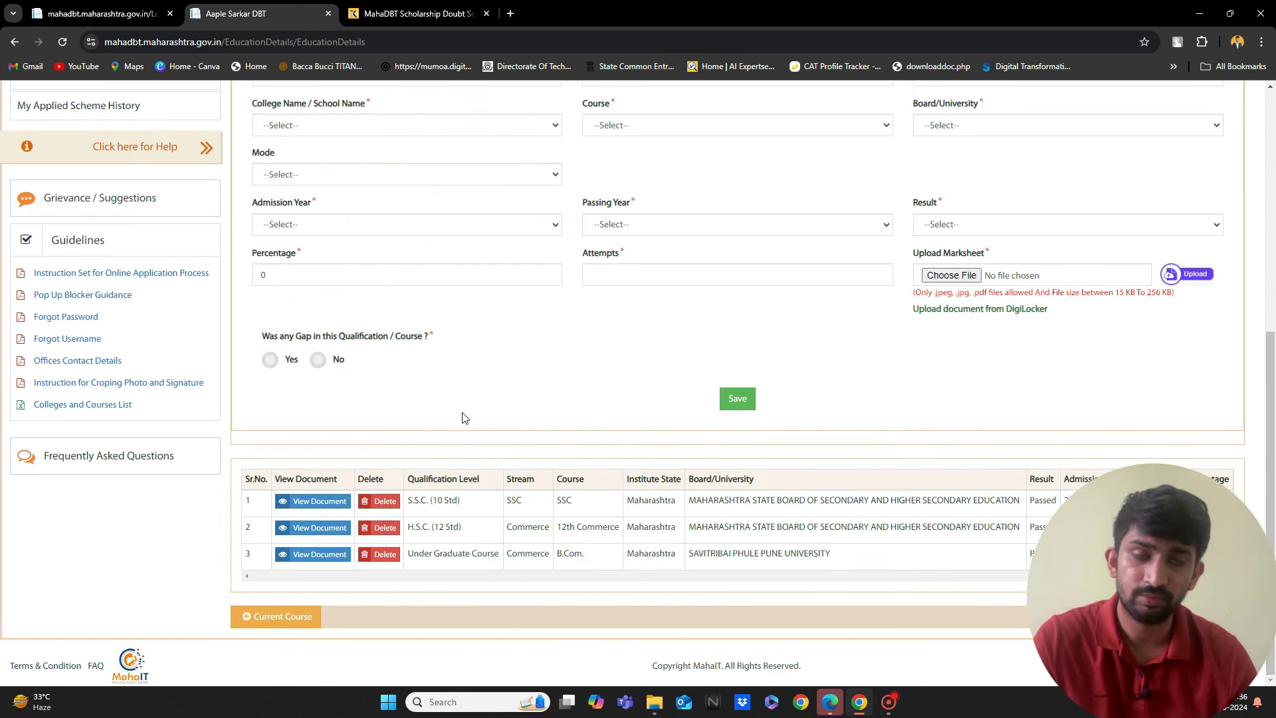
Open the Hostel Details section and review its instructions, beneficiary category options and saved entry.
scroll(464, 417, up, 2)
scroll(463, 417, up, 6)
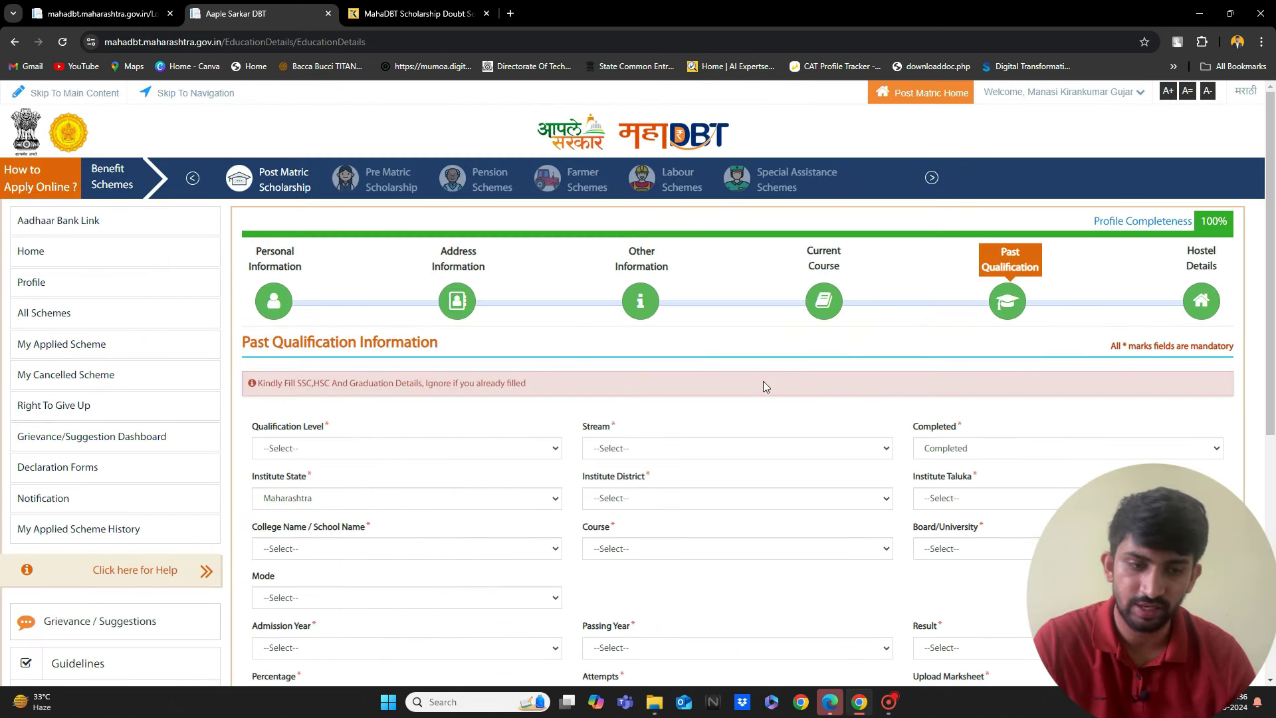
click(1206, 302)
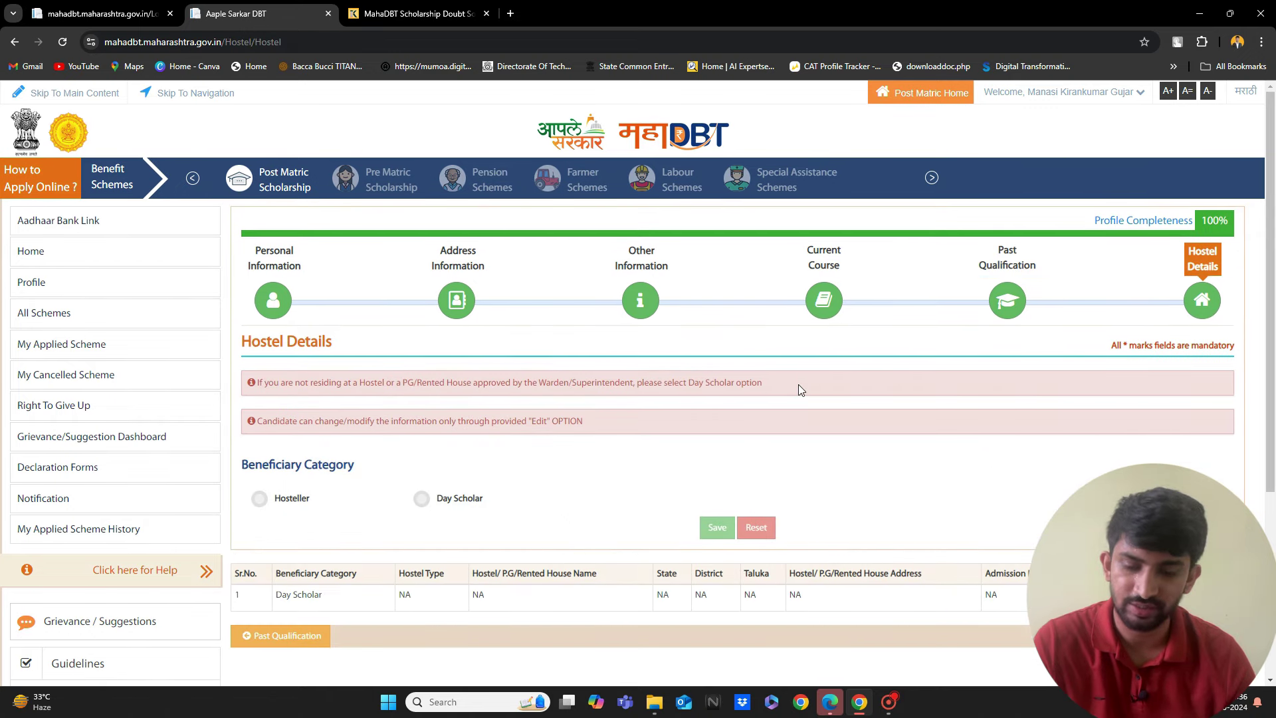
scroll(797, 390, down, 1)
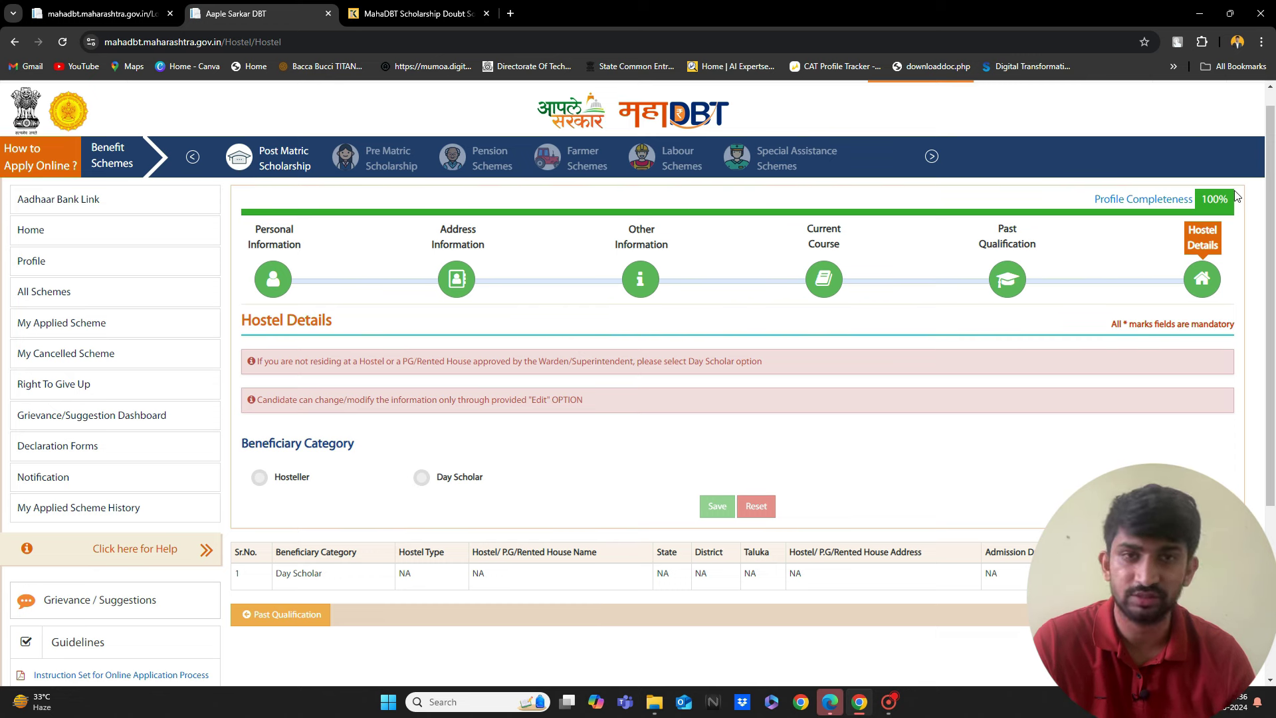
Check the Profile Completeness indicator above the Hostel Details section.
scroll(1237, 196, up, 5)
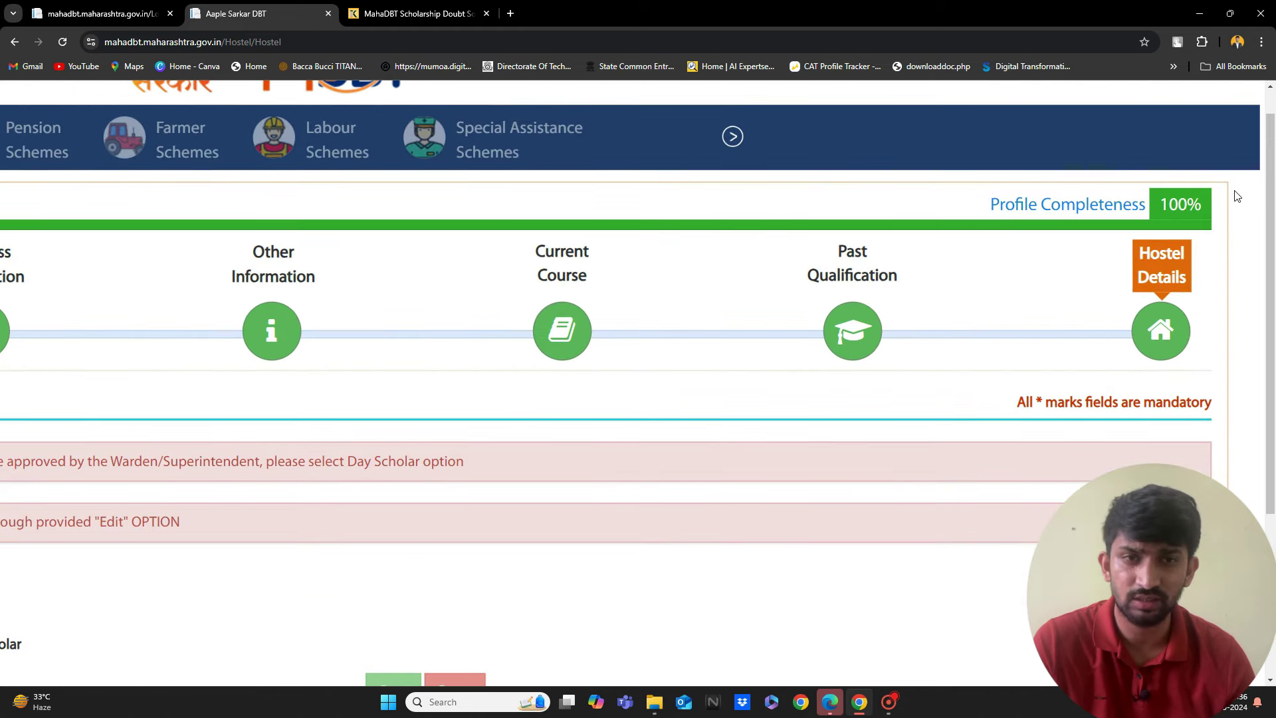
scroll(1237, 196, down, 5)
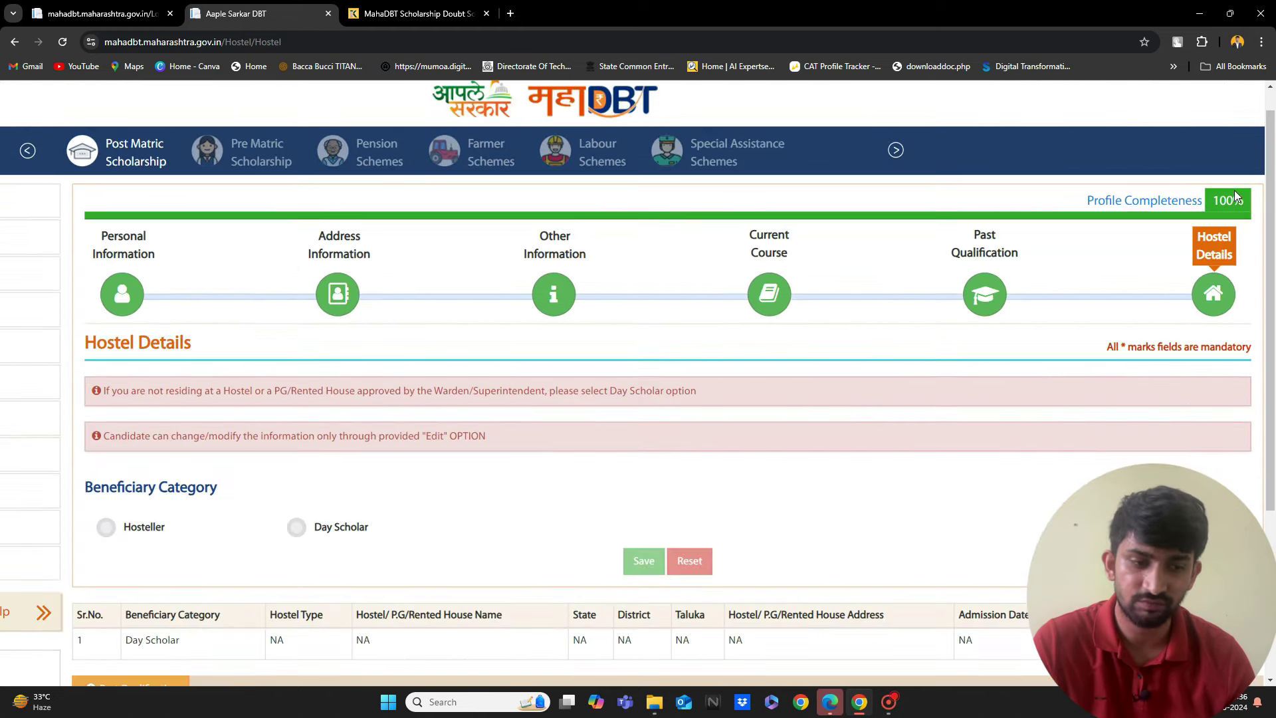
scroll(1234, 190, down, 3)
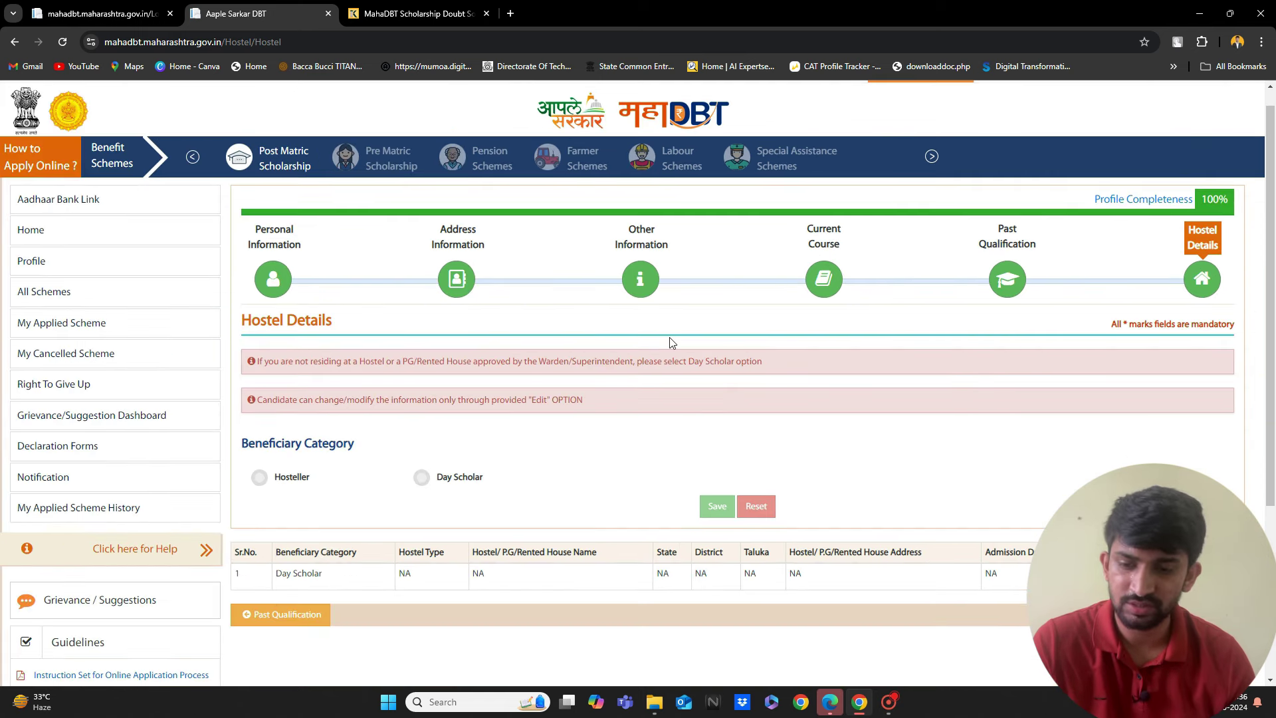
View the suggested eligible schemes on the portal's home page and open the full list of post-matric schemes.
scroll(670, 342, down, 1)
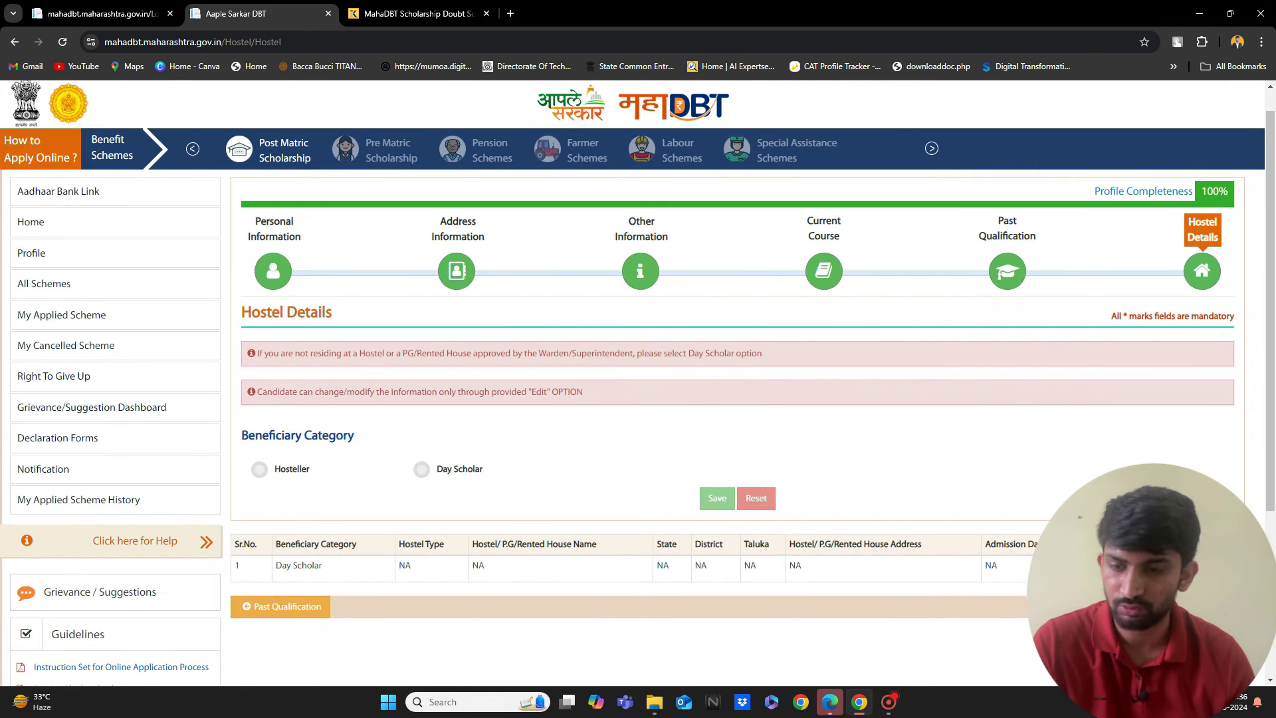
click(54, 224)
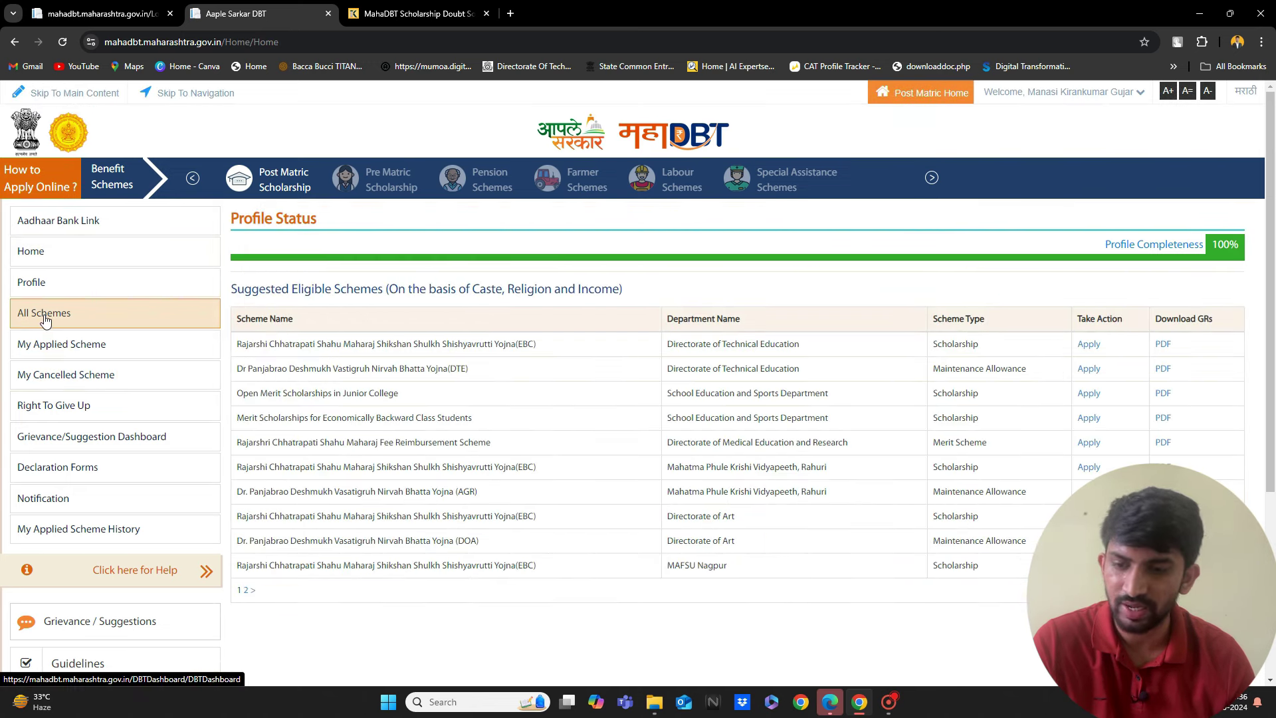
scroll(43, 313, up, 5)
click(108, 323)
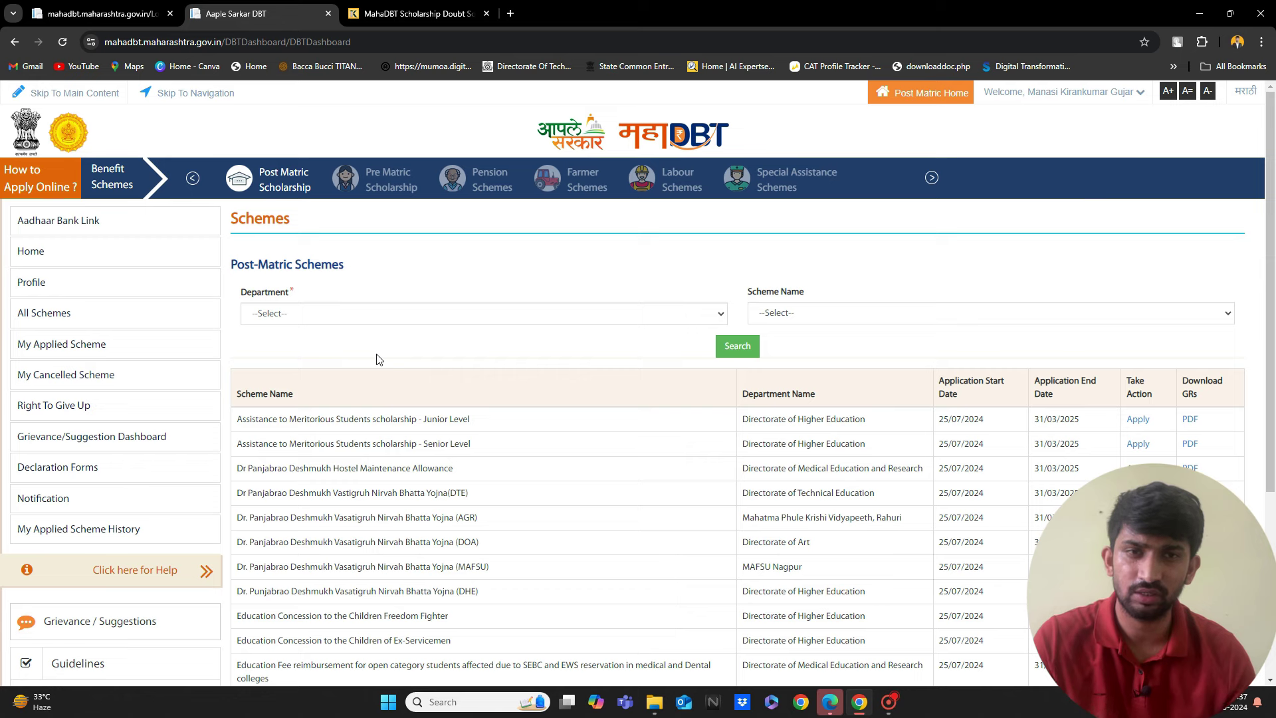
scroll(372, 353, down, 1)
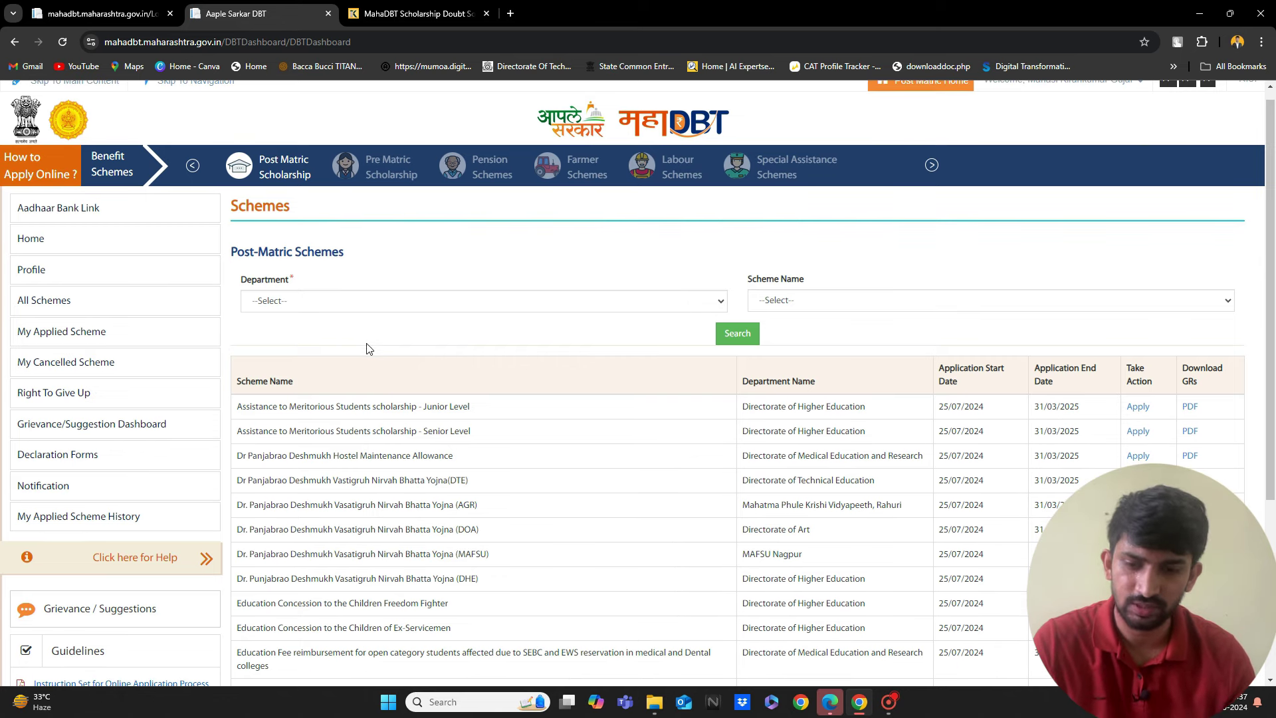